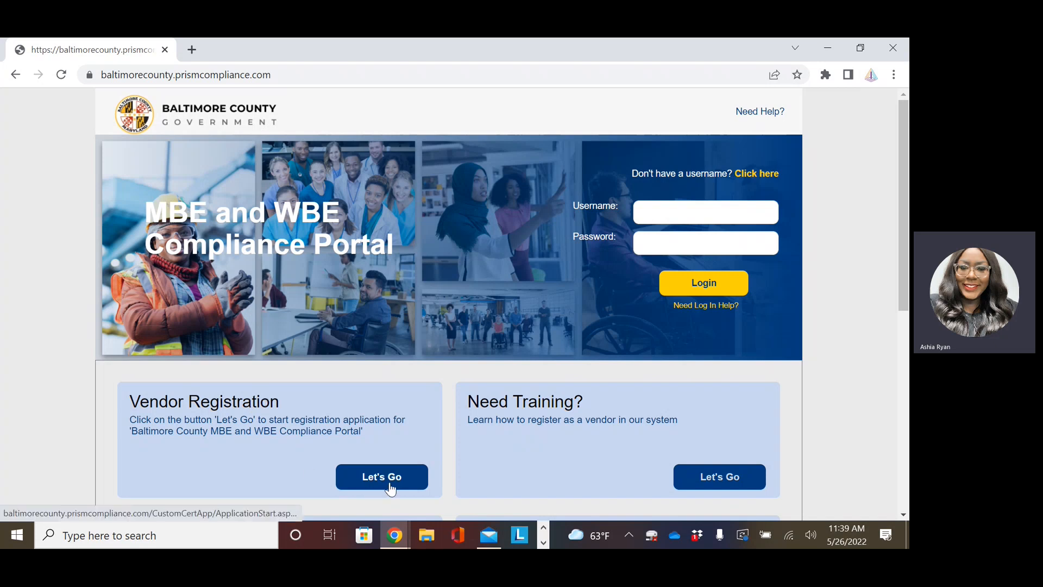
Start a new vendor registration from Let's Go and then Start Application.
{"action": "left_click", "coordinate": [386, 484]}
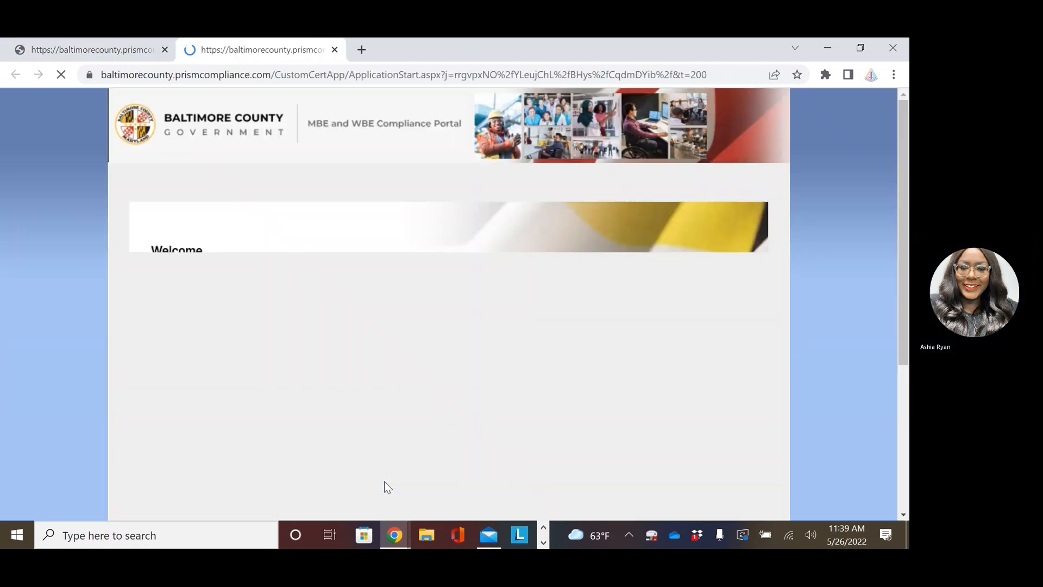
{"action": "scroll", "coordinate": [553, 289], "scroll_direction": "down", "scroll_amount": 1}
{"action": "scroll", "coordinate": [552, 290], "scroll_direction": "up", "scroll_amount": 1}
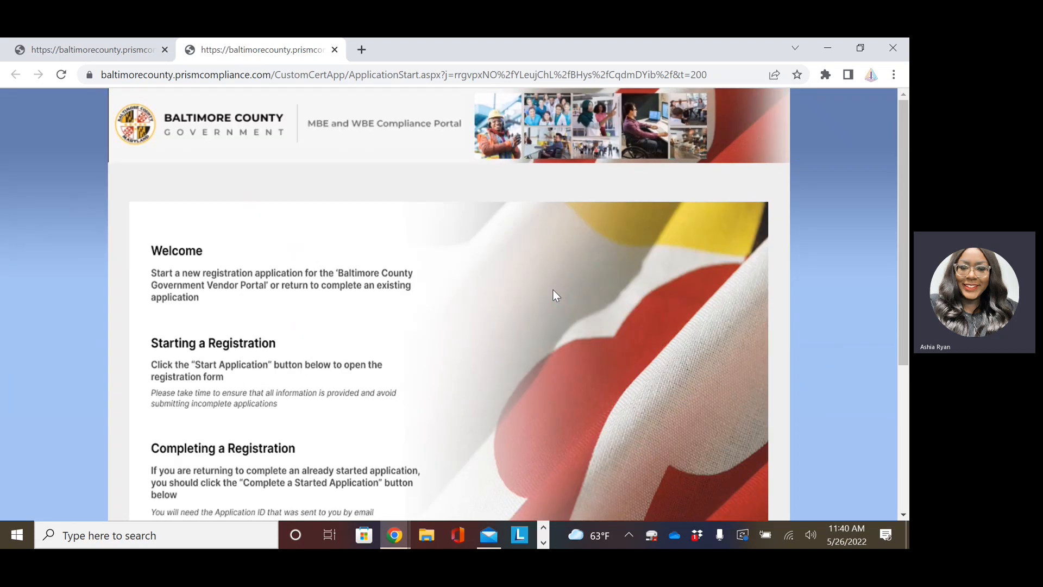
{"action": "scroll", "coordinate": [552, 289], "scroll_direction": "down", "scroll_amount": 4}
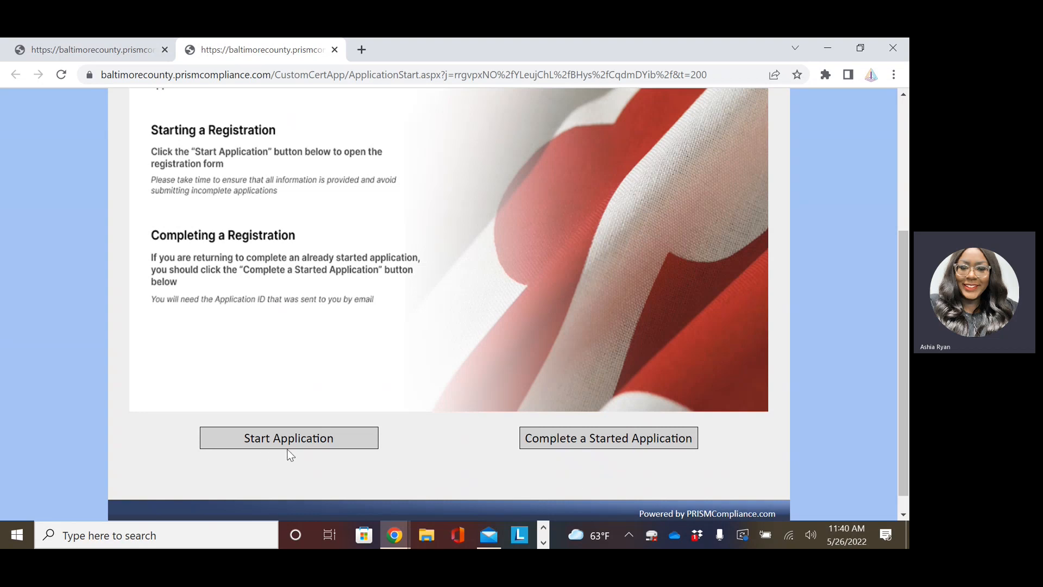
{"action": "left_click", "coordinate": [276, 438]}
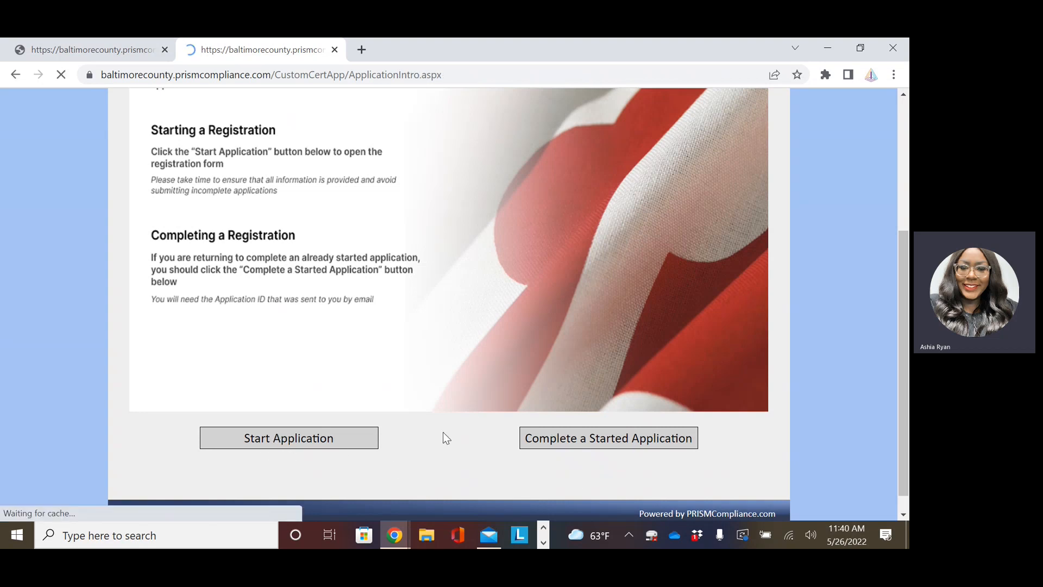
Read through the Baltimore County introduction letter, briefly highlighting the greeting name.
{"action": "scroll", "coordinate": [406, 281], "scroll_direction": "down", "scroll_amount": 1}
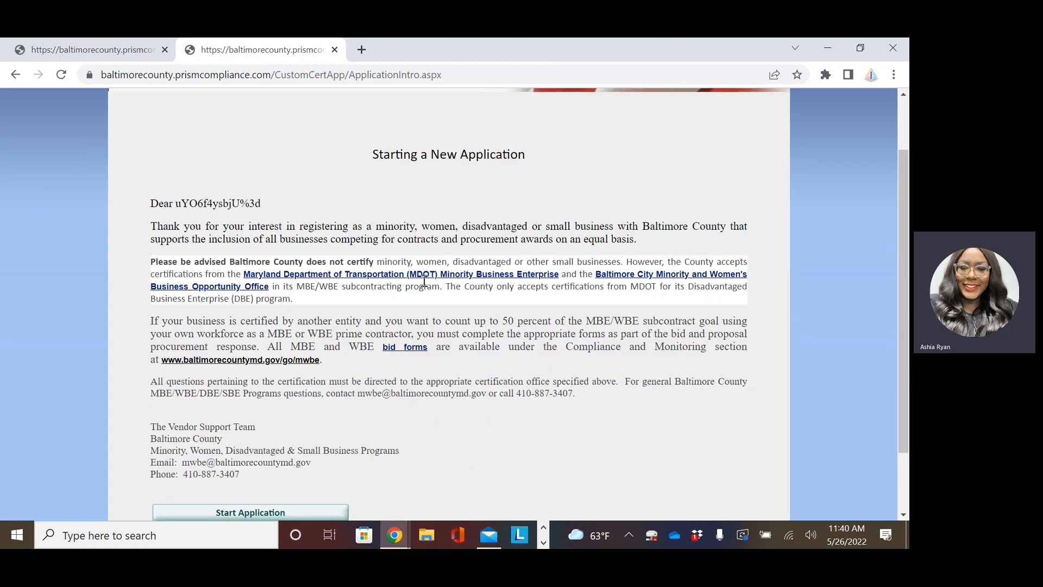
{"action": "left_click_drag", "start_coordinate": [176, 205], "coordinate": [262, 207]}
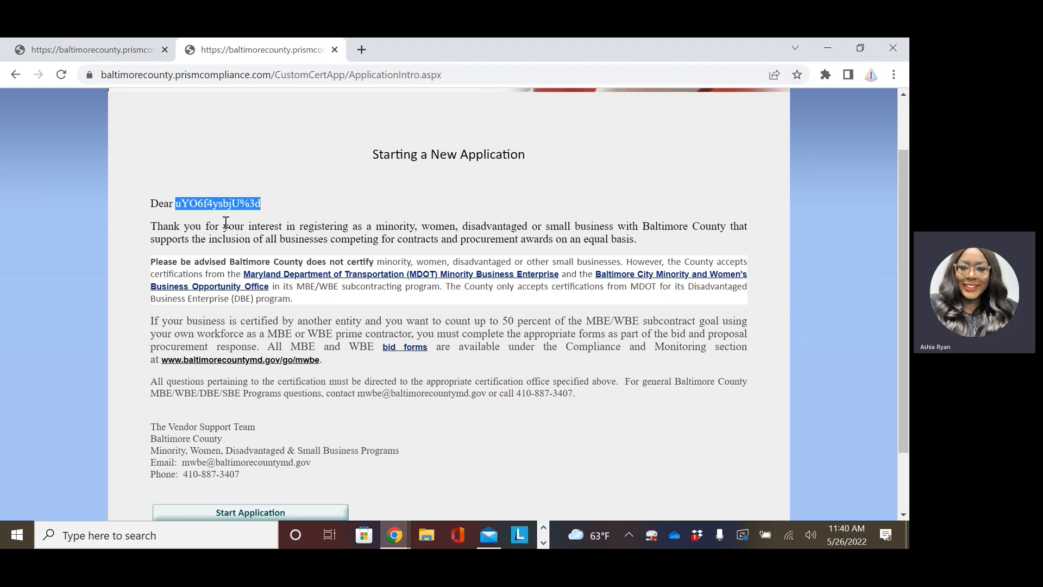
{"action": "left_click", "coordinate": [318, 201]}
{"action": "scroll", "coordinate": [421, 316], "scroll_direction": "down", "scroll_amount": 1}
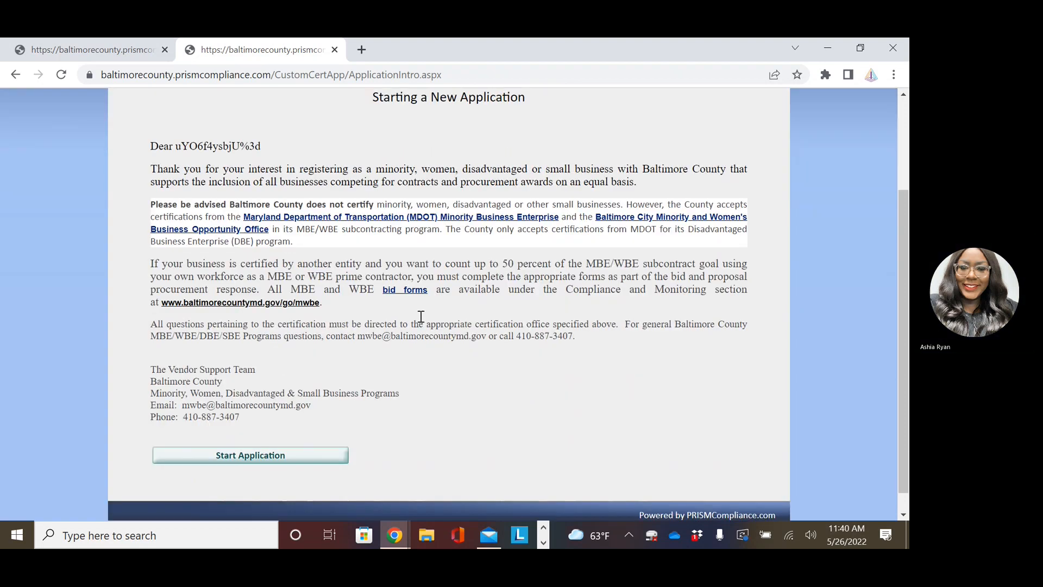
Open the registration form and run Find Me on a 9-digit TaxID/EIN, which finds no profile.
{"action": "left_click", "coordinate": [250, 441]}
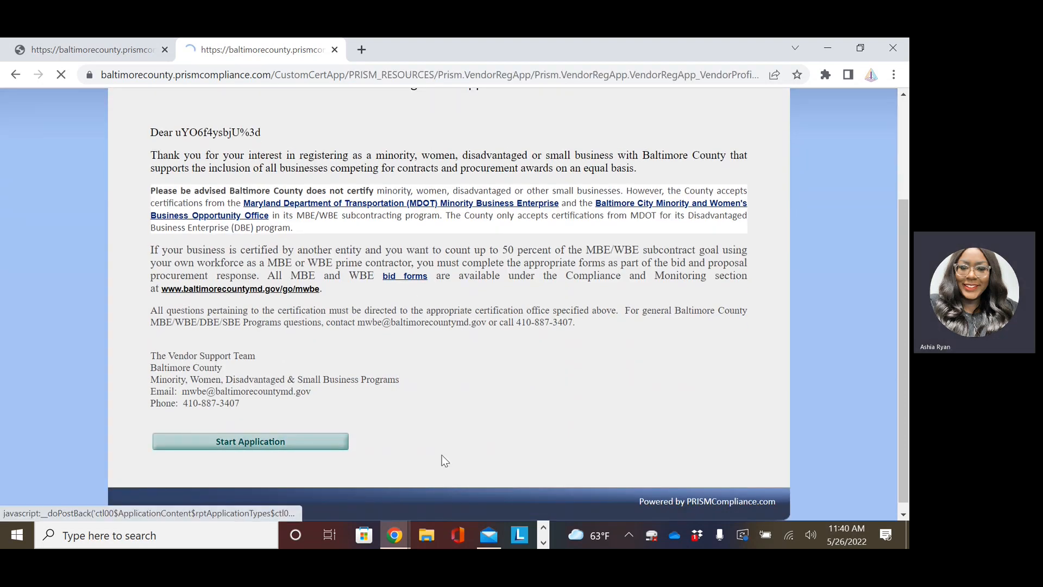
{"action": "scroll", "coordinate": [487, 341], "scroll_direction": "down", "scroll_amount": 3}
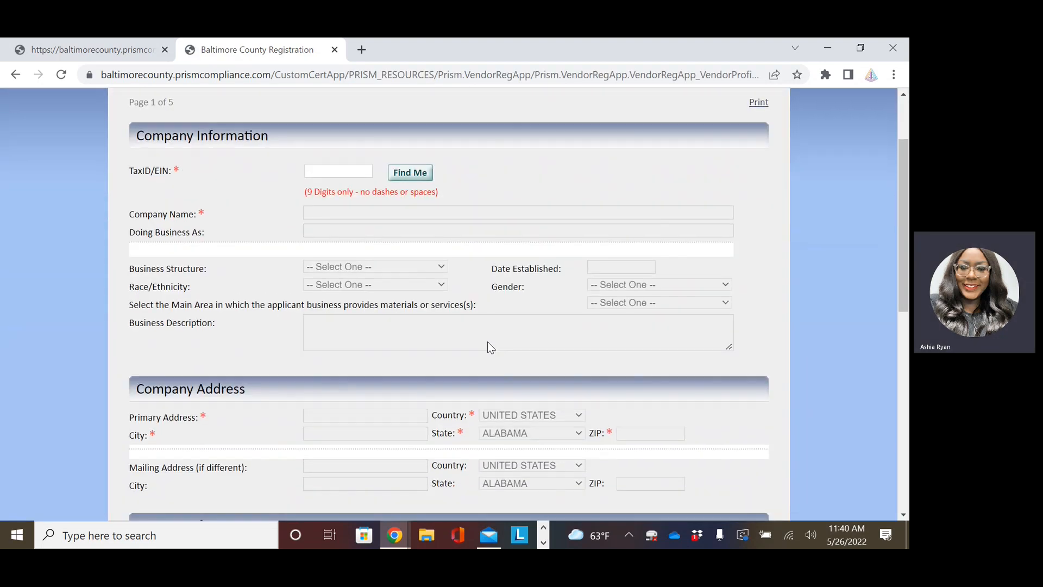
{"action": "scroll", "coordinate": [505, 348], "scroll_direction": "up", "scroll_amount": 1}
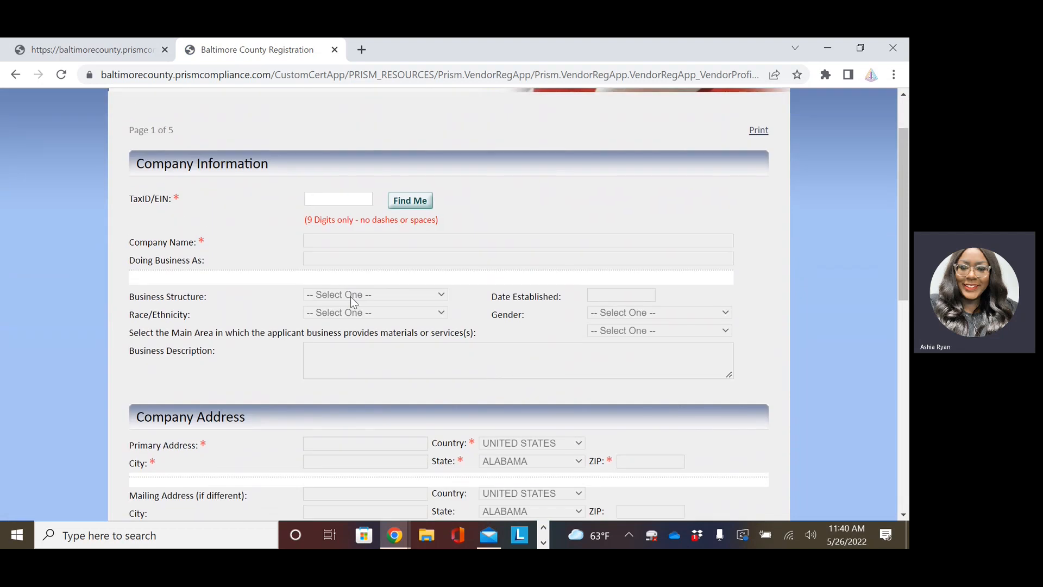
{"action": "left_click", "coordinate": [321, 200]}
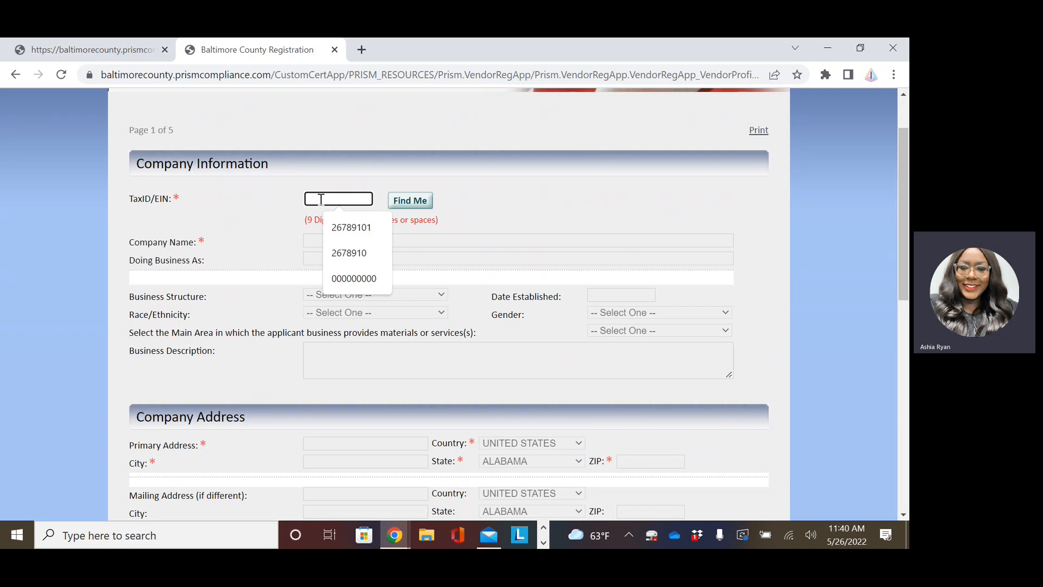
{"action": "type", "text": "33"}
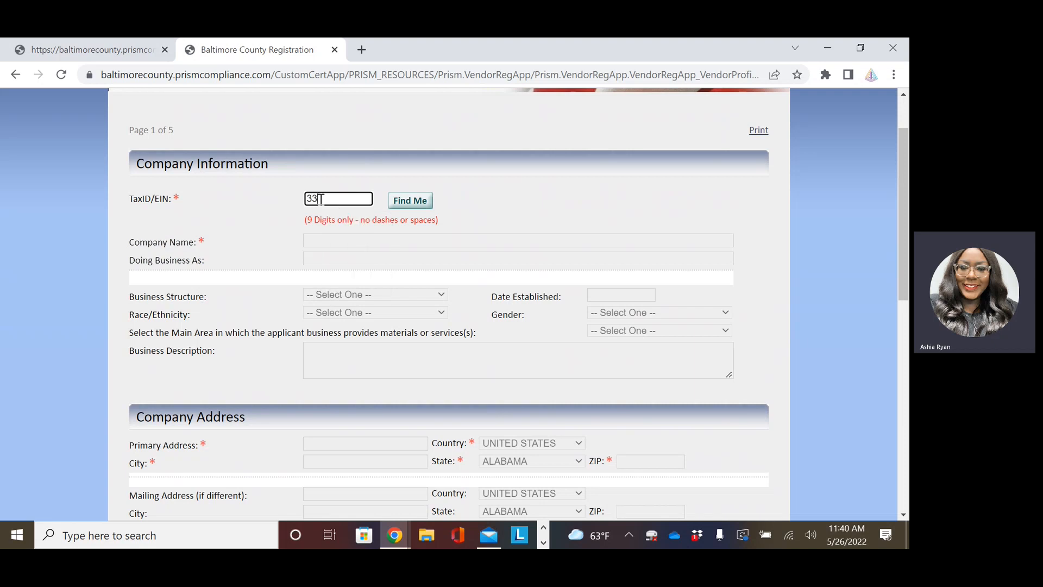
{"action": "type", "text": "3333333"}
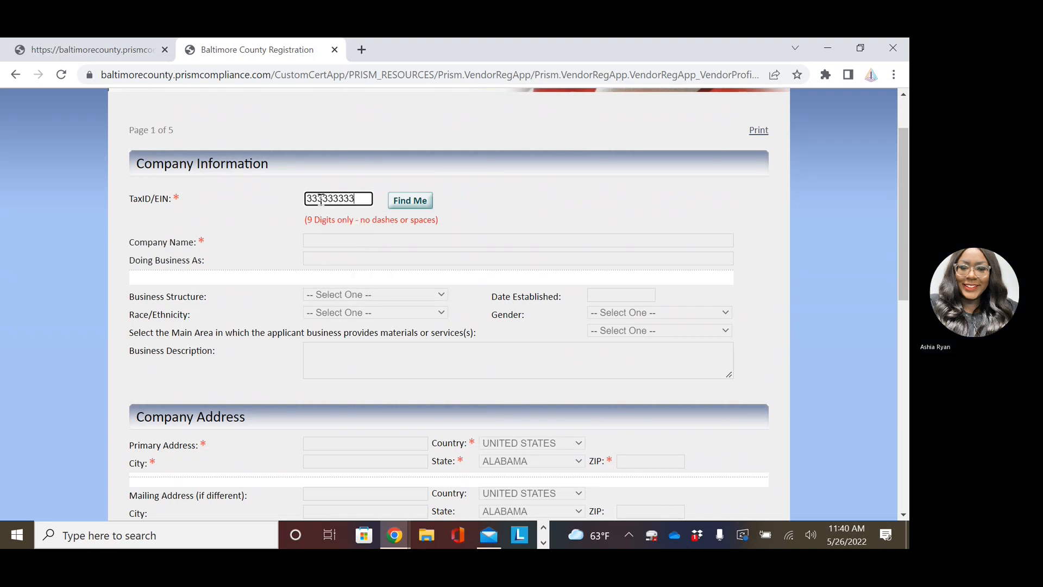
{"action": "left_click", "coordinate": [409, 206]}
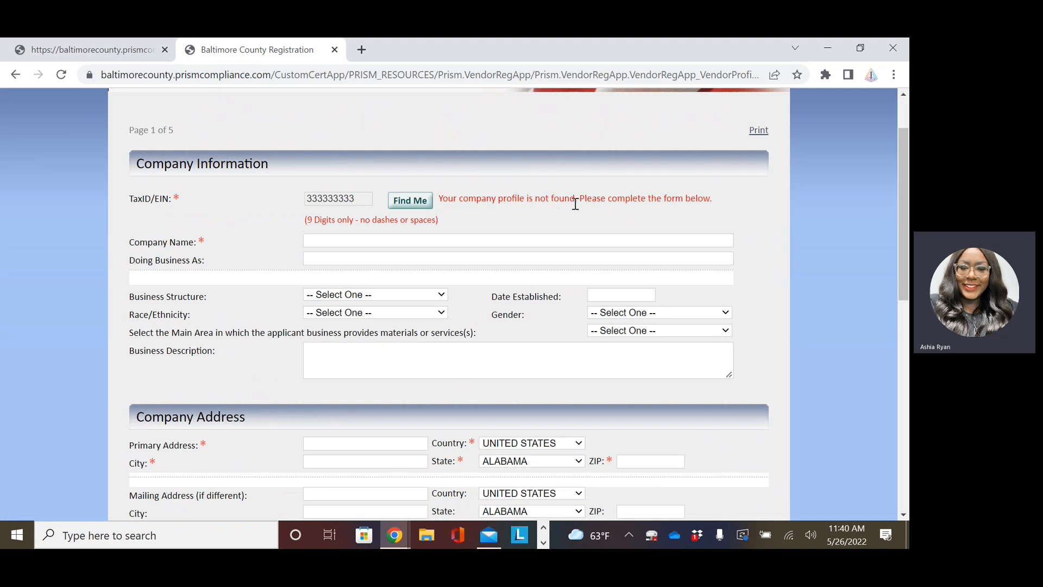
Autofill the company fields, then replace Company Name and Doing Business As with 'Test'.
{"action": "left_click", "coordinate": [330, 240]}
{"action": "left_click", "coordinate": [483, 264]}
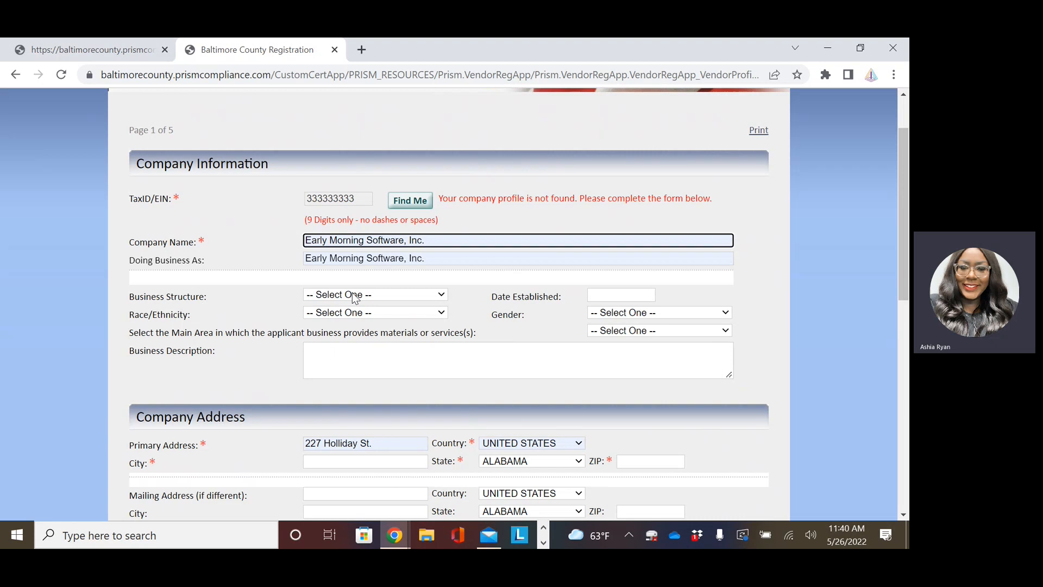
{"action": "left_click_drag", "start_coordinate": [432, 241], "coordinate": [302, 244]}
{"action": "key", "text": "BackSpace"}
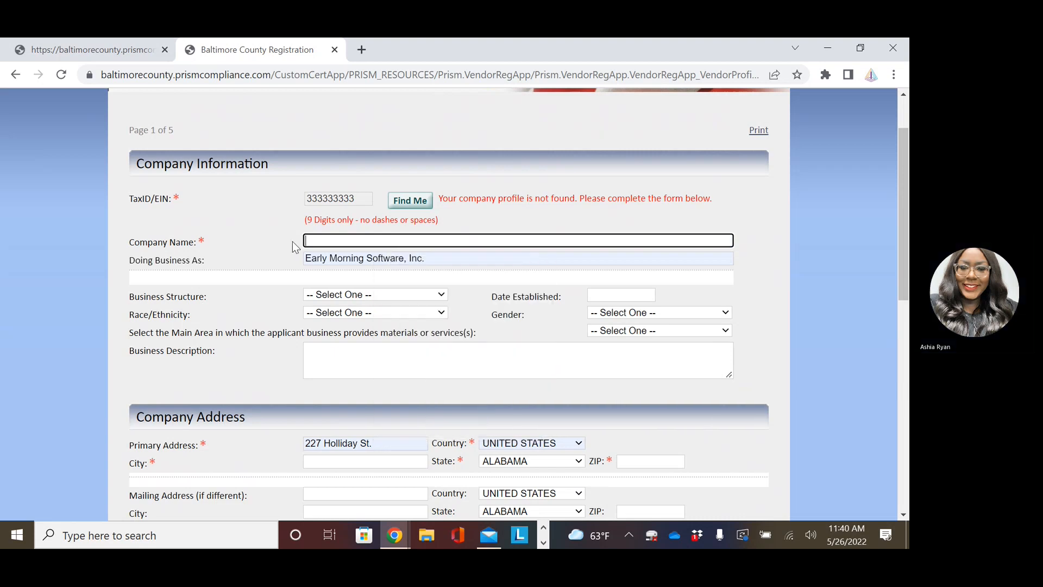
{"action": "type", "text": "Test"}
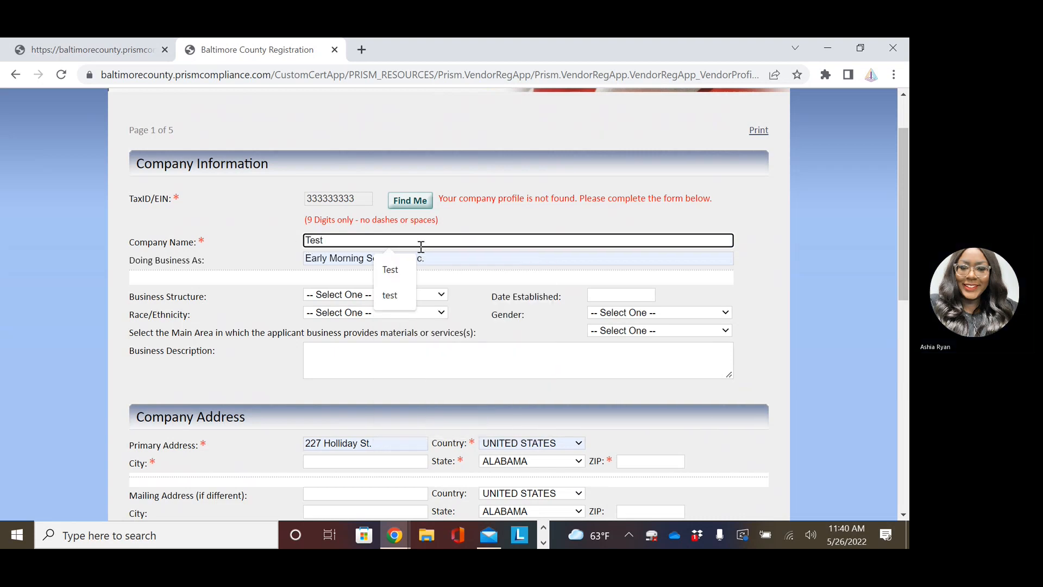
{"action": "left_click", "coordinate": [436, 255]}
{"action": "left_click_drag", "start_coordinate": [437, 256], "coordinate": [284, 263]}
{"action": "key", "text": "BackSpace"}
{"action": "type", "text": "Test"}
Set Business Structure to Corporation, Race/Ethnicity to African American and Gender to F.
{"action": "left_click", "coordinate": [344, 295]}
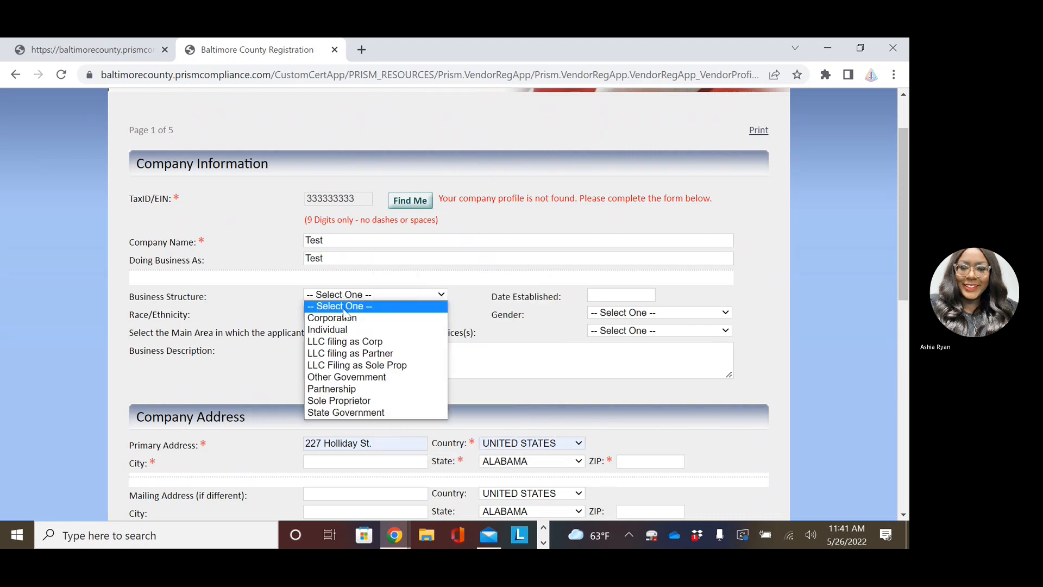
{"action": "left_click", "coordinate": [341, 320]}
{"action": "left_click", "coordinate": [337, 315]}
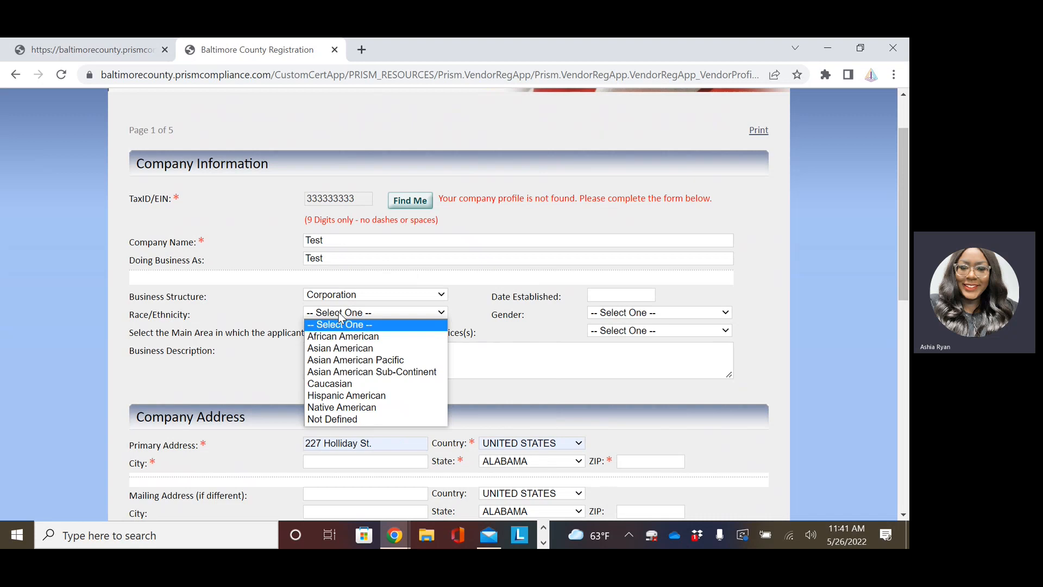
{"action": "left_click", "coordinate": [373, 330]}
{"action": "left_click", "coordinate": [627, 313]}
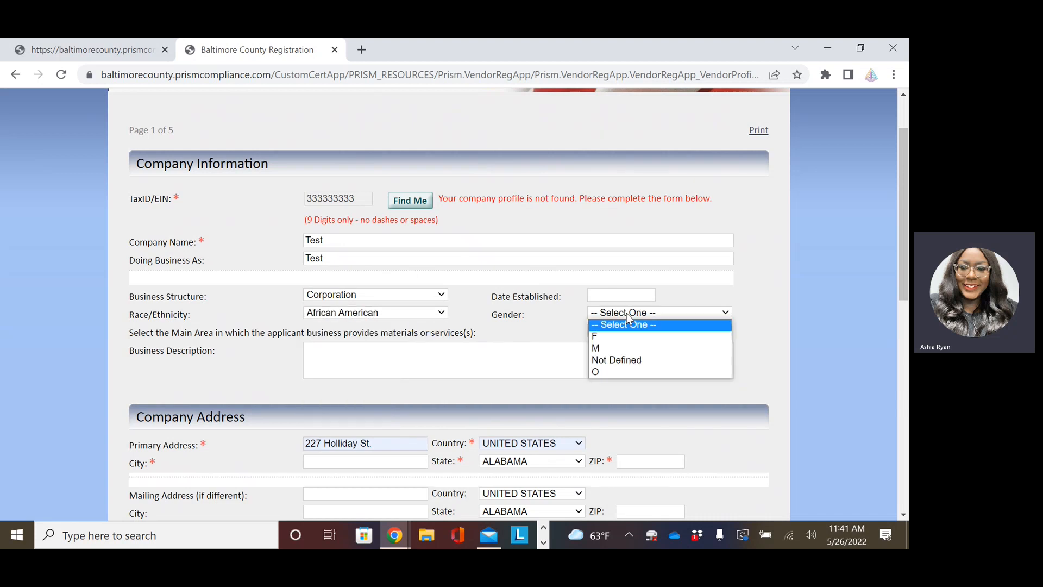
{"action": "left_click", "coordinate": [624, 340]}
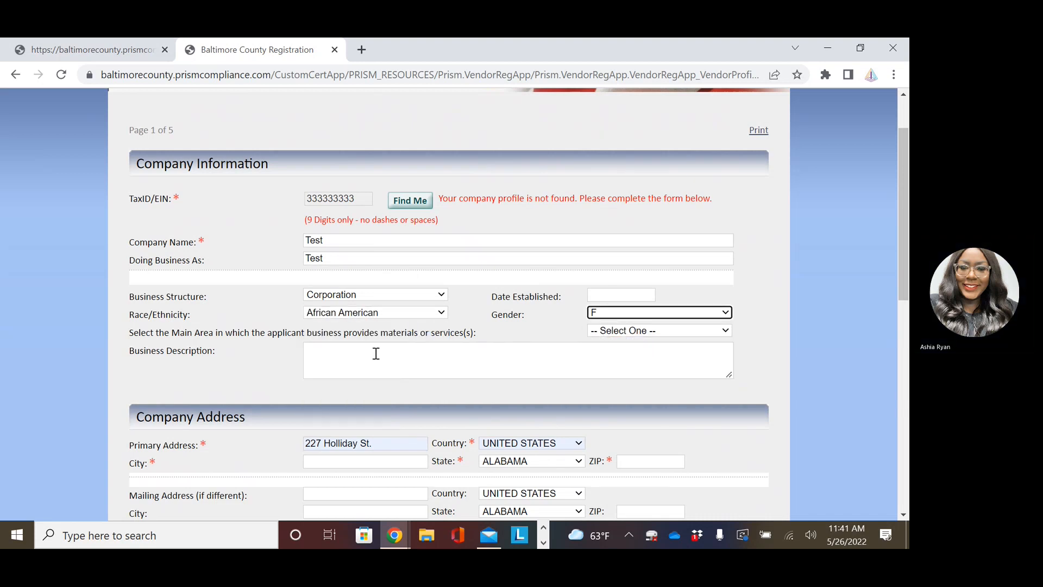
{"action": "scroll", "coordinate": [281, 380], "scroll_direction": "down", "scroll_amount": 2}
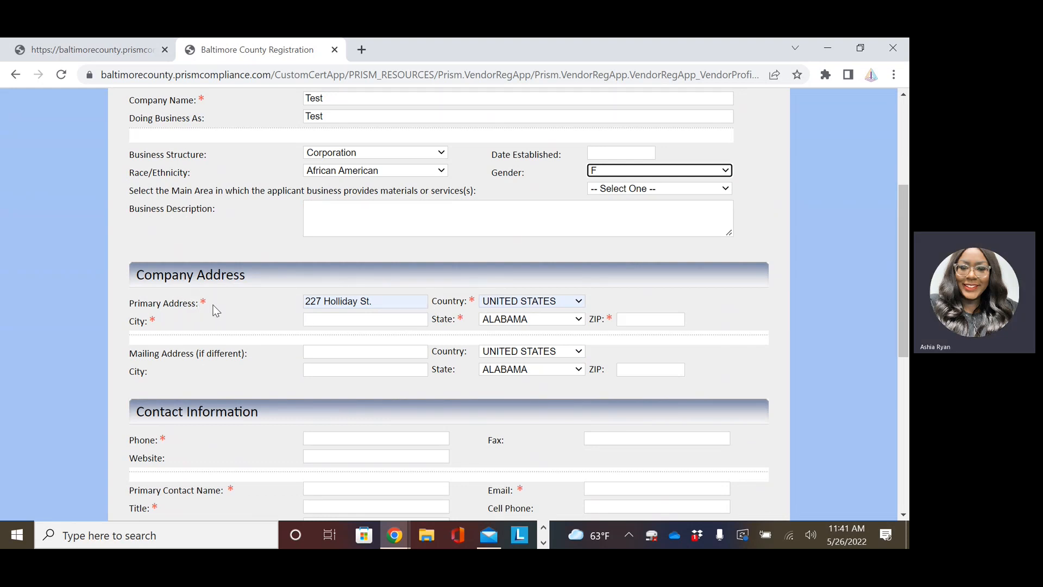
Choose MARYLAND as the state and autofill the city, ZIP and mailing address.
{"action": "left_click", "coordinate": [543, 320]}
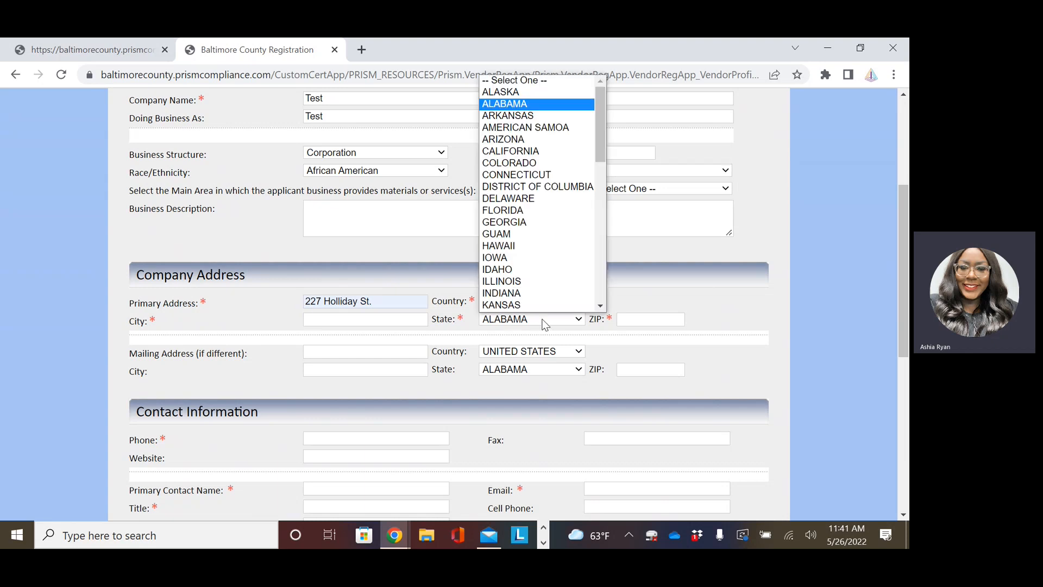
{"action": "scroll", "coordinate": [541, 230], "scroll_direction": "down", "scroll_amount": 5}
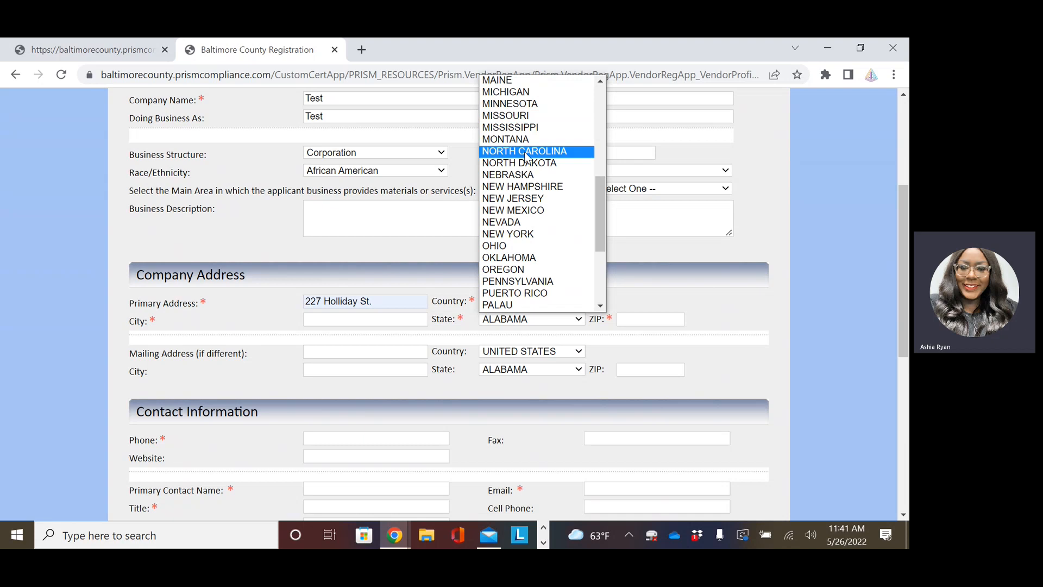
{"action": "scroll", "coordinate": [535, 177], "scroll_direction": "up", "scroll_amount": 3}
{"action": "scroll", "coordinate": [534, 255], "scroll_direction": "down", "scroll_amount": 3}
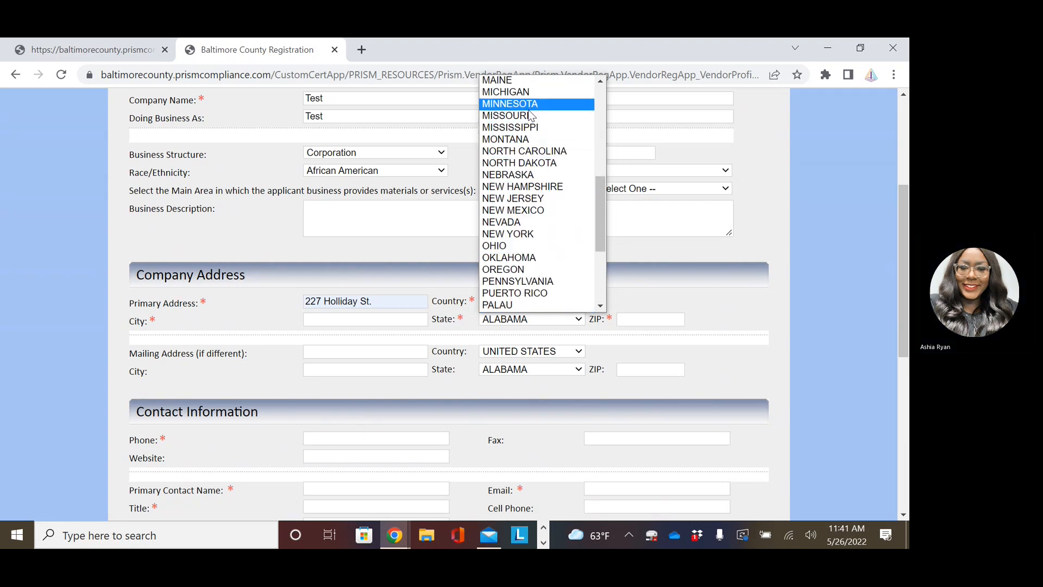
{"action": "left_click", "coordinate": [599, 82]}
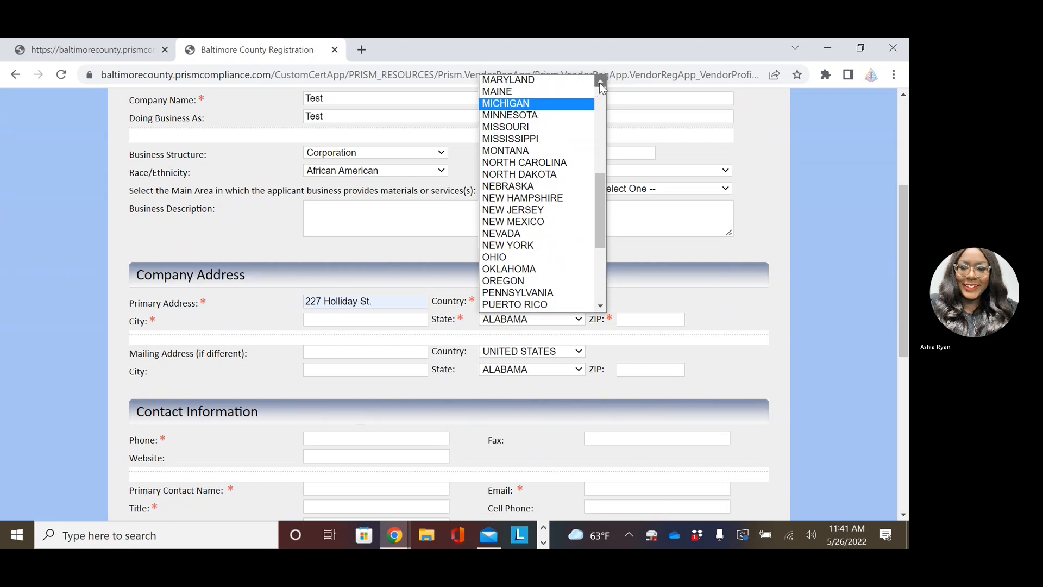
{"action": "left_click", "coordinate": [599, 82]}
{"action": "left_click", "coordinate": [571, 96]}
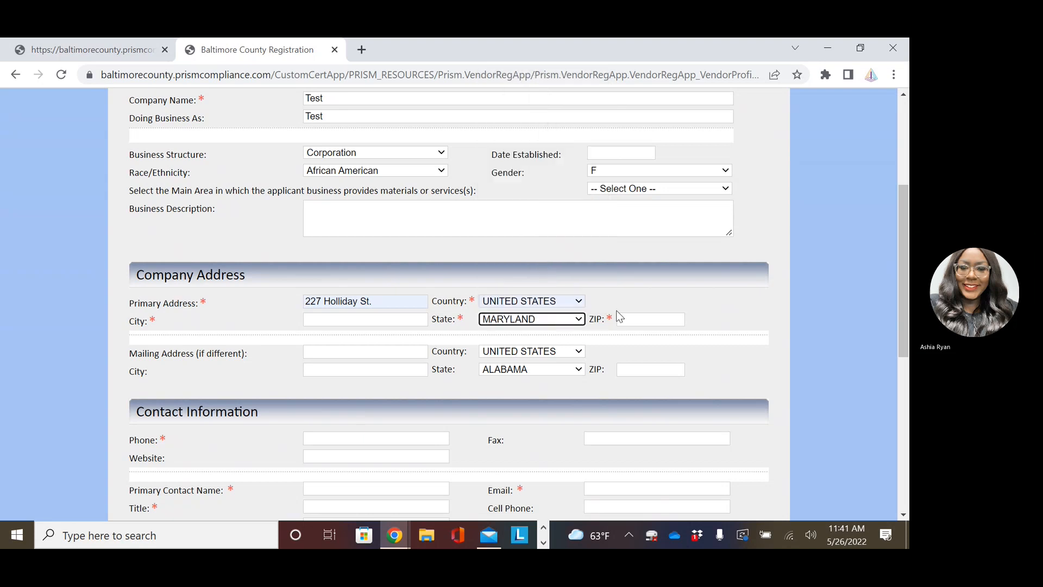
{"action": "left_click", "coordinate": [626, 320]}
{"action": "left_click", "coordinate": [731, 320]}
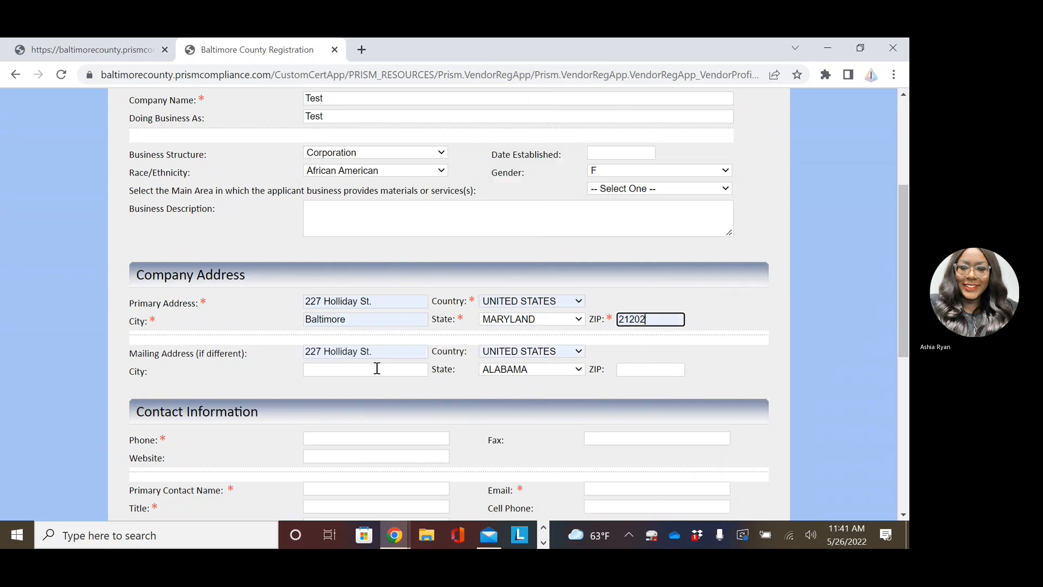
{"action": "scroll", "coordinate": [352, 361], "scroll_direction": "down", "scroll_amount": 3}
Autofill the company phone and contact details, with contact title Business Admin.
{"action": "left_click", "coordinate": [351, 297]}
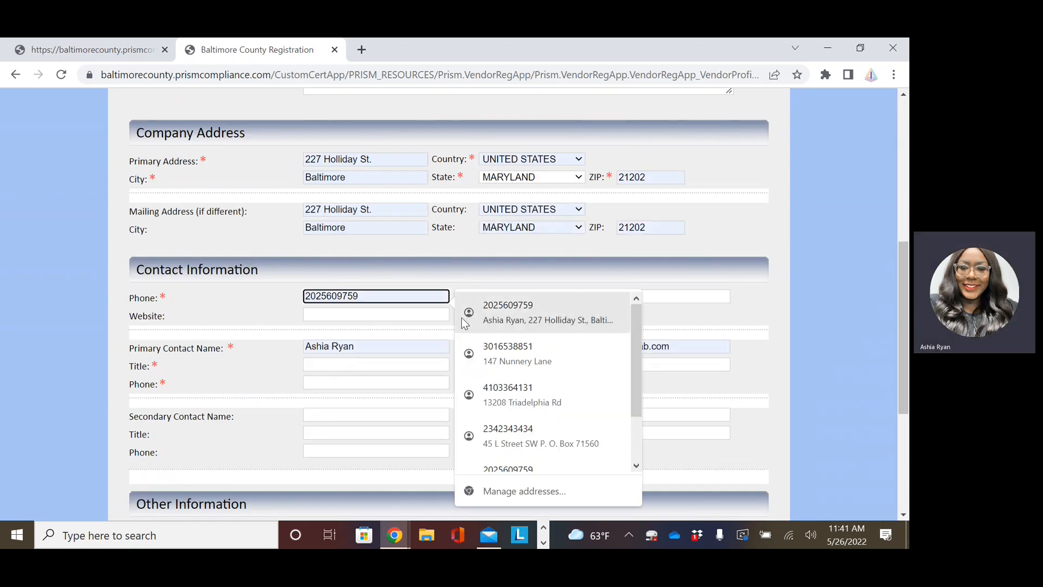
{"action": "left_click", "coordinate": [484, 314]}
{"action": "scroll", "coordinate": [396, 338], "scroll_direction": "down", "scroll_amount": 1}
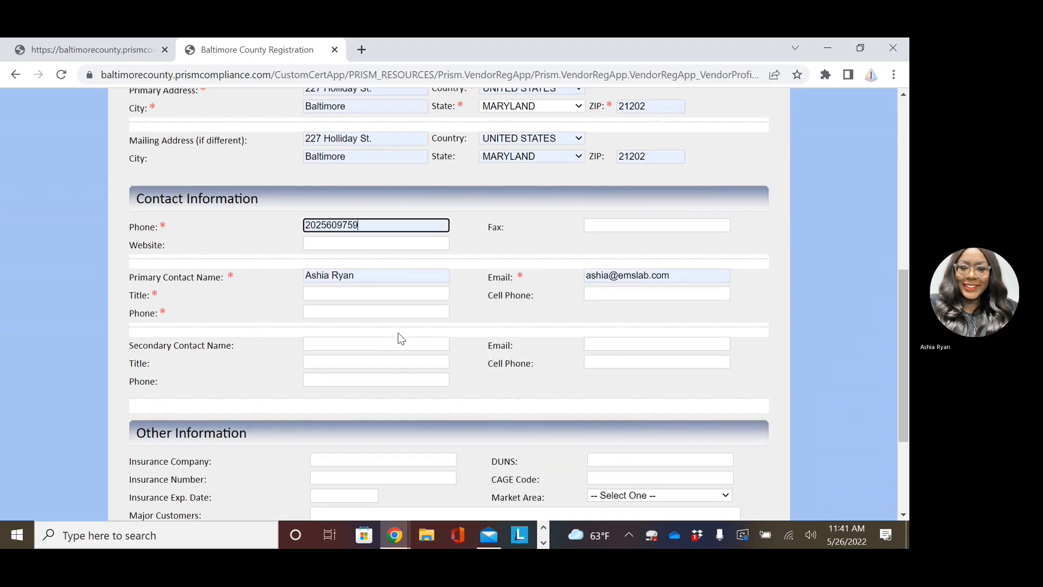
{"action": "left_click", "coordinate": [335, 295]}
{"action": "left_click", "coordinate": [387, 321]}
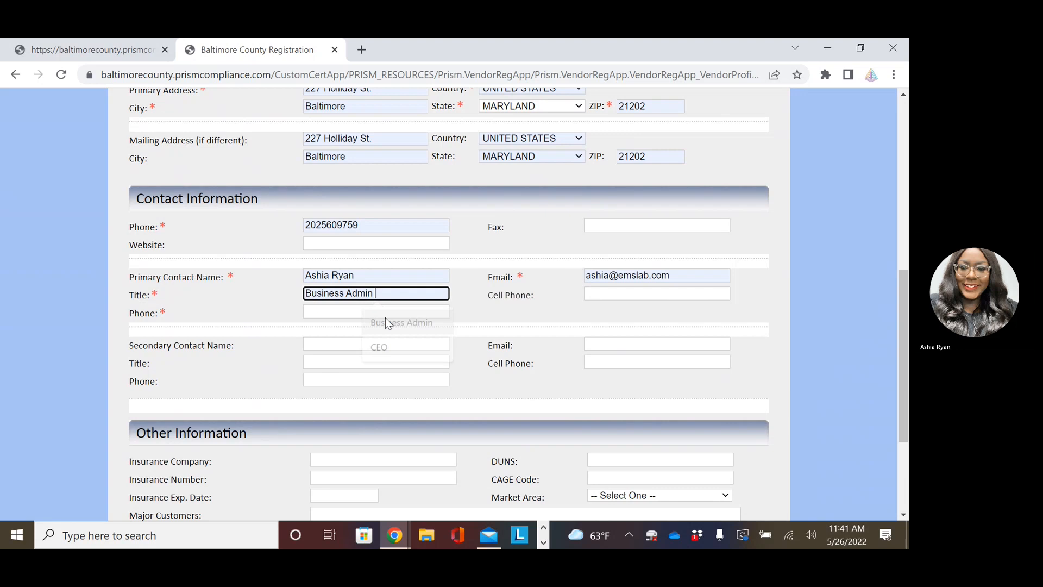
{"action": "left_click", "coordinate": [349, 313]}
{"action": "left_click", "coordinate": [489, 326]}
{"action": "scroll", "coordinate": [383, 341], "scroll_direction": "down", "scroll_amount": 2}
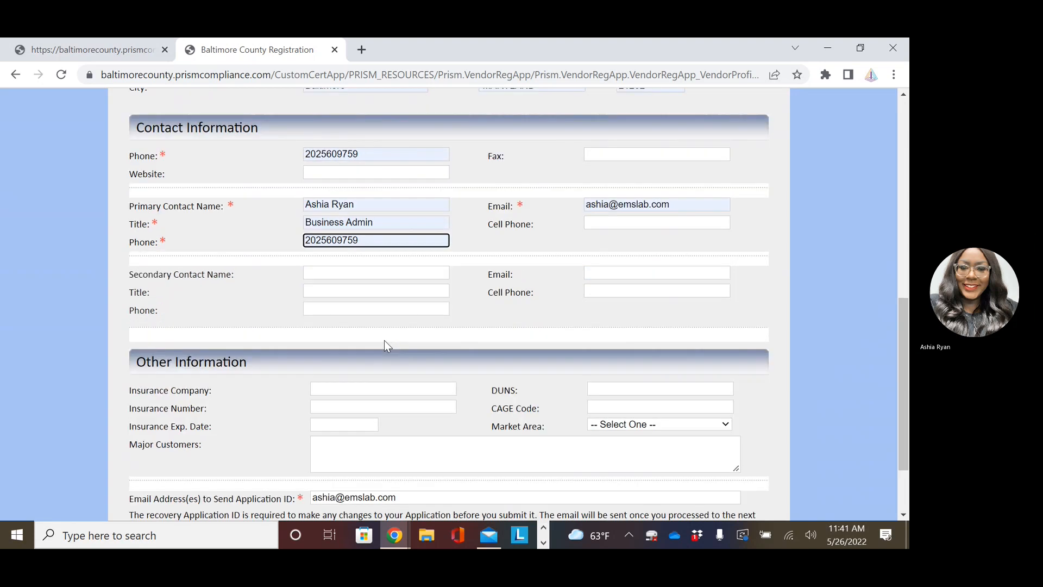
{"action": "scroll", "coordinate": [377, 352], "scroll_direction": "down", "scroll_amount": 1}
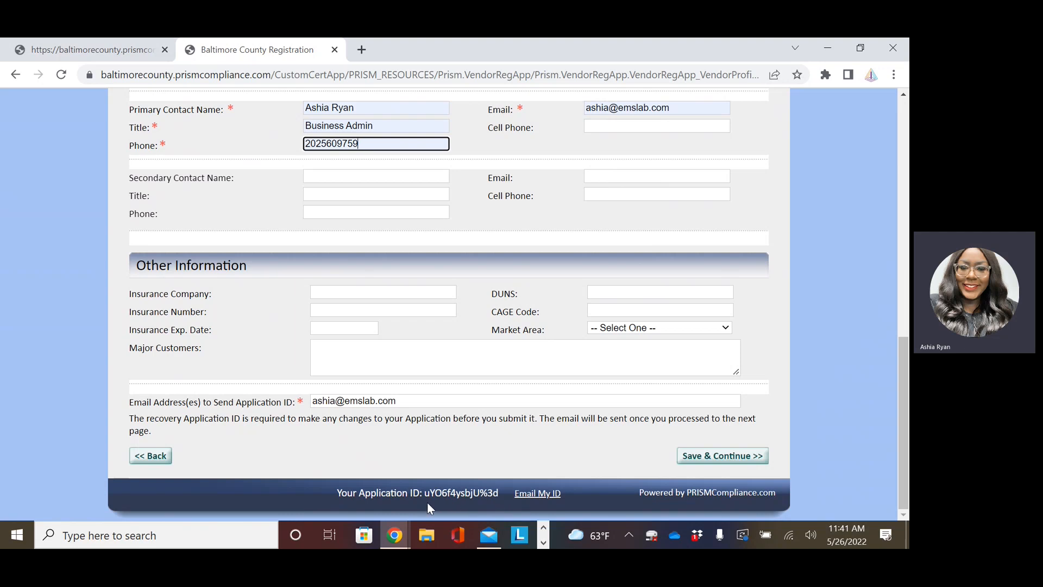
Request the Application ID by e-mail, then save and continue, declining the browser address update.
{"action": "left_click", "coordinate": [537, 503]}
{"action": "left_click", "coordinate": [723, 460]}
{"action": "left_click", "coordinate": [766, 288]}
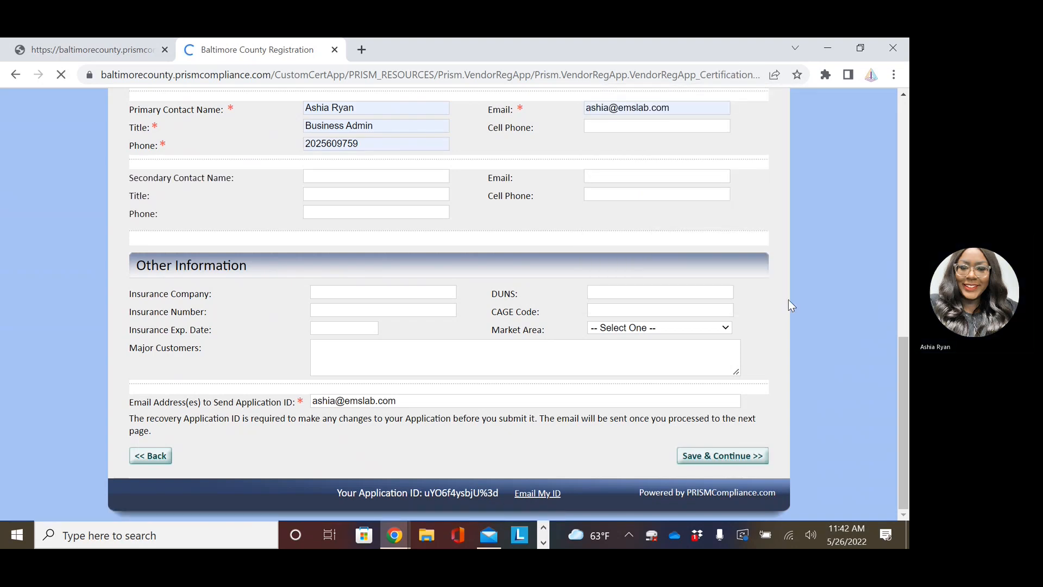
Answer No to certification and add industry code 611500 Technical and Trade Schools.
{"action": "scroll", "coordinate": [369, 325], "scroll_direction": "down", "scroll_amount": 1}
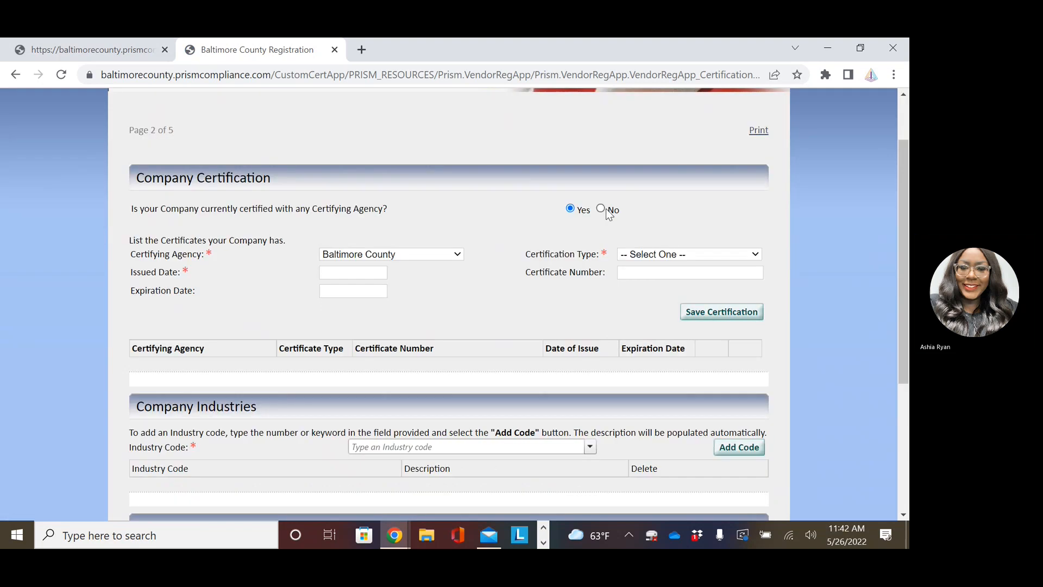
{"action": "left_click", "coordinate": [601, 208]}
{"action": "left_click", "coordinate": [444, 323]}
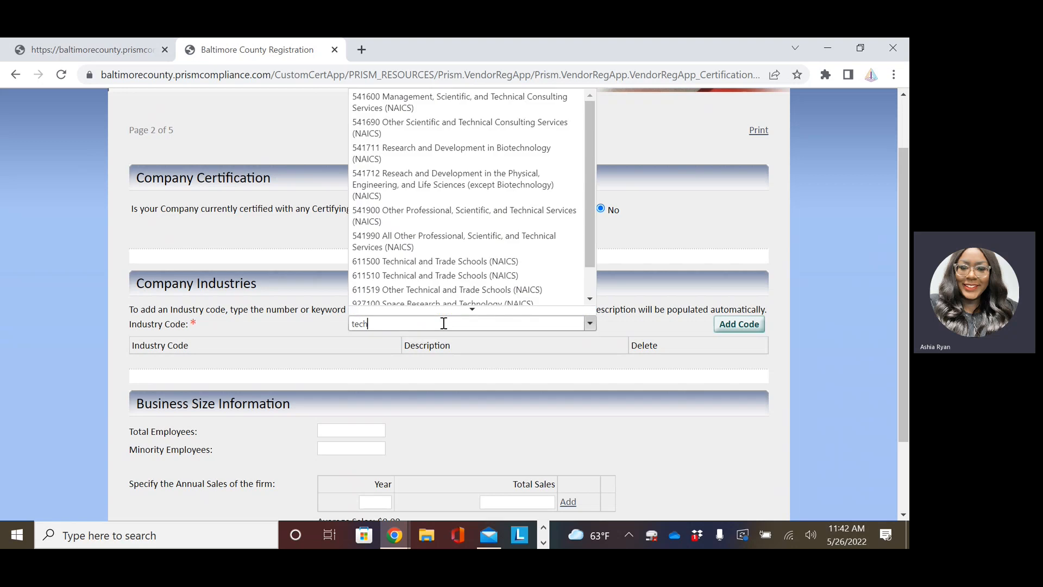
{"action": "left_click", "coordinate": [437, 262]}
{"action": "left_click", "coordinate": [744, 324]}
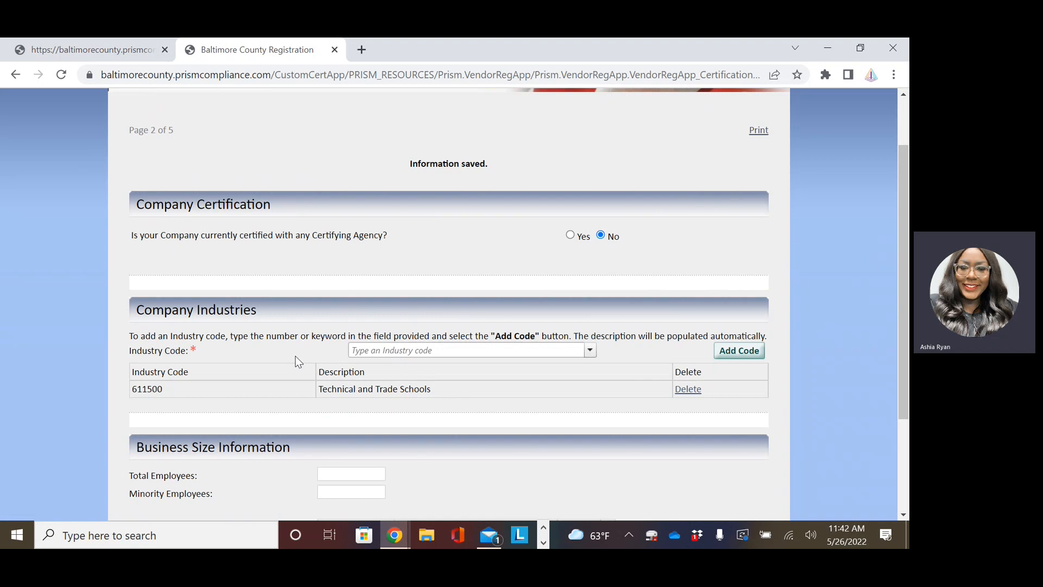
Enter 8 as Total Employees and save the page to reach the affidavit.
{"action": "scroll", "coordinate": [298, 362], "scroll_direction": "down", "scroll_amount": 3}
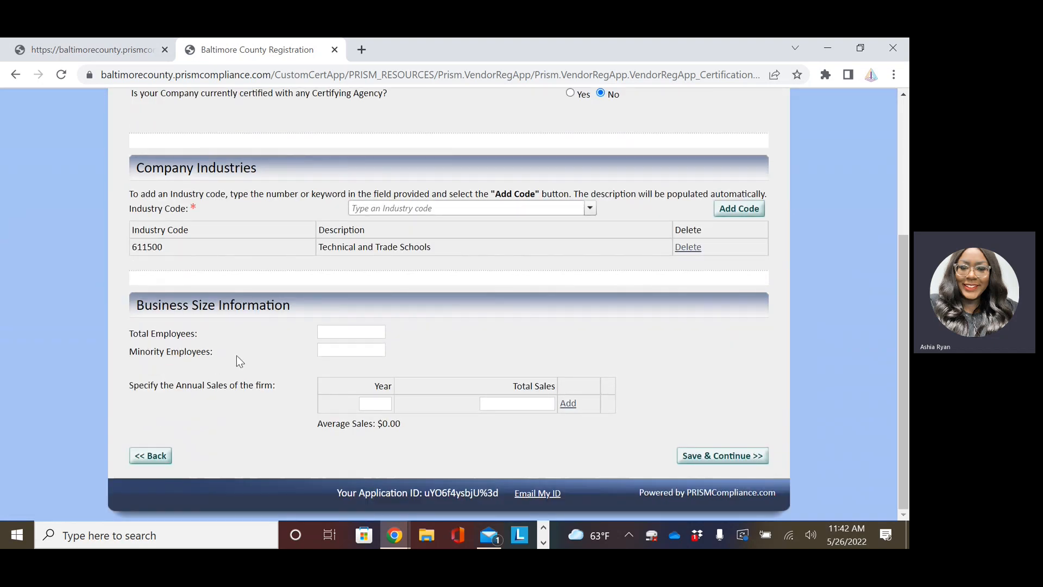
{"action": "left_click", "coordinate": [360, 333]}
{"action": "type", "text": "8"}
{"action": "left_click", "coordinate": [709, 456]}
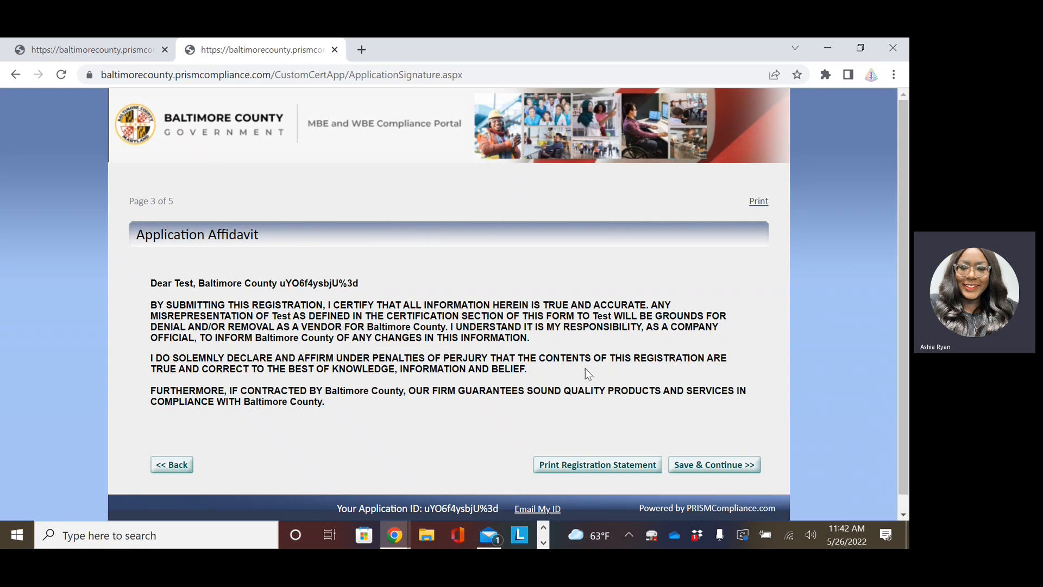
Accept the affidavit to submit the application, then switch back to the portal login tab.
{"action": "left_click", "coordinate": [700, 466]}
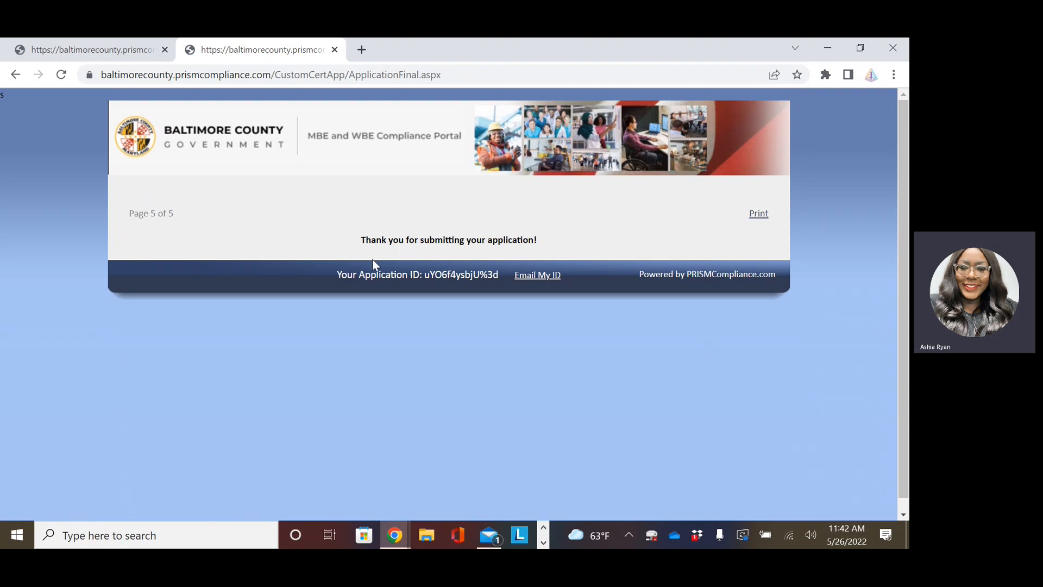
{"action": "left_click", "coordinate": [74, 51]}
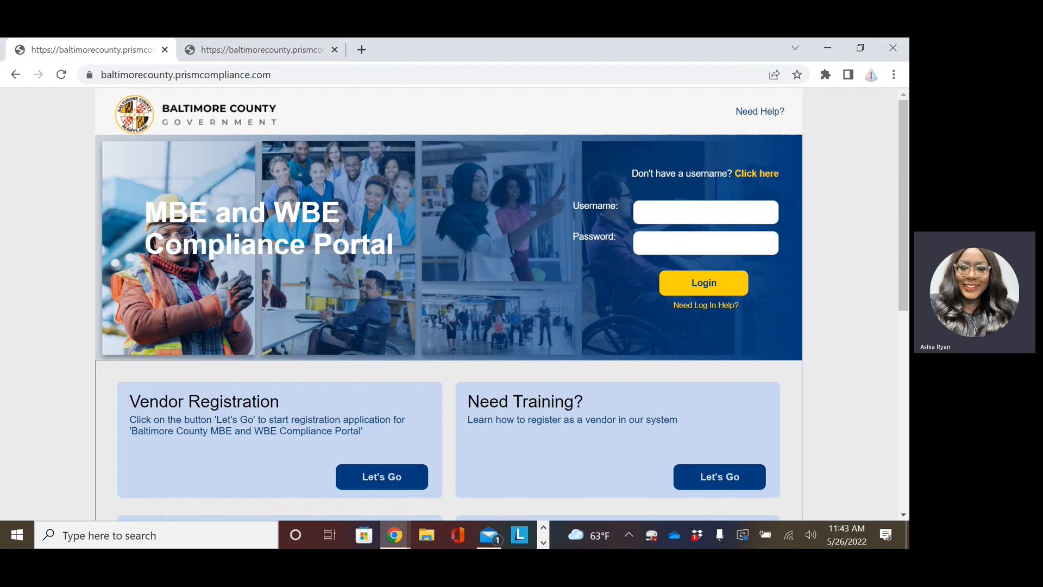
Maximize Mail and read the registration confirmation, company application and welcome e-mails.
{"action": "left_click_drag", "start_coordinate": [0, 288], "coordinate": [456, 38]}
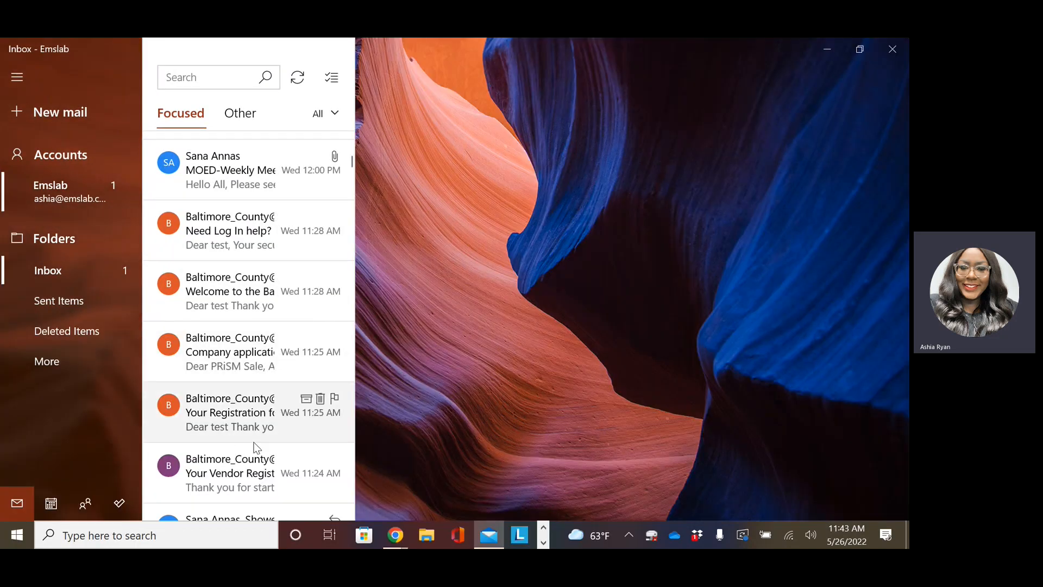
{"action": "left_click", "coordinate": [233, 426]}
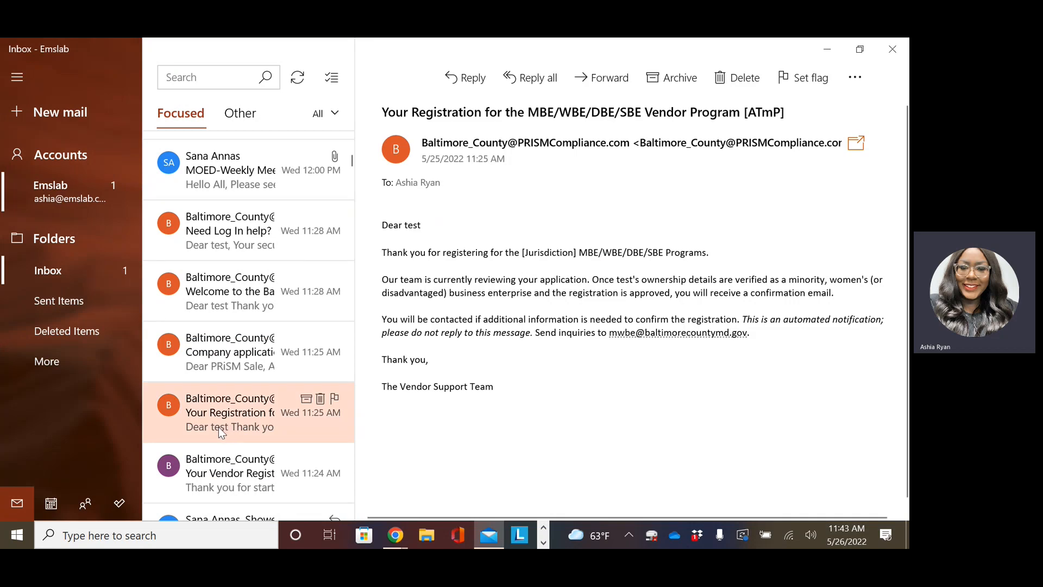
{"action": "left_click", "coordinate": [230, 363]}
{"action": "left_click", "coordinate": [226, 306]}
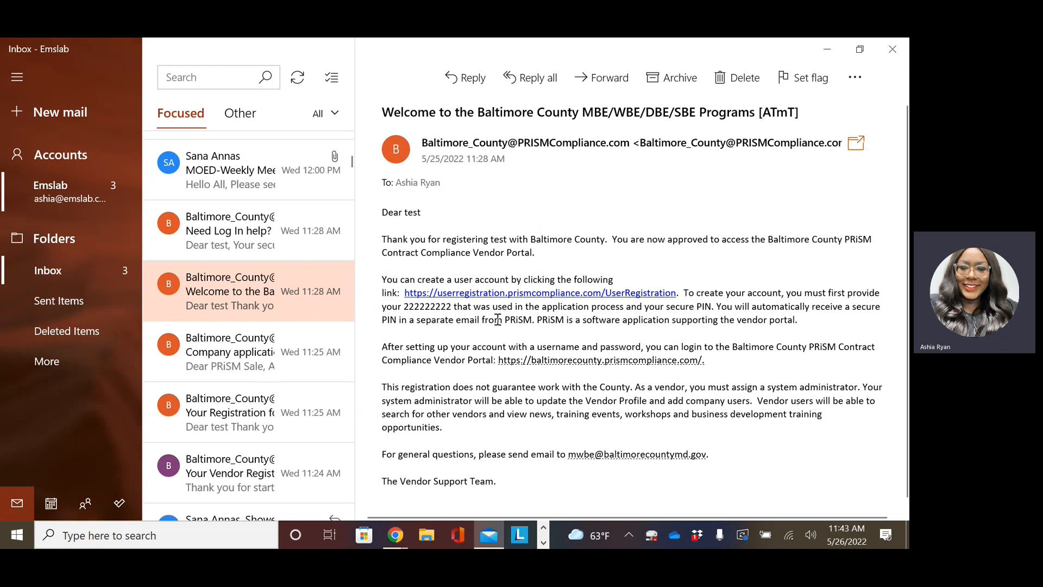
Copy the secure PIN from the 'Need Log In help?' e-mail and minimize Mail.
{"action": "left_click", "coordinate": [211, 238]}
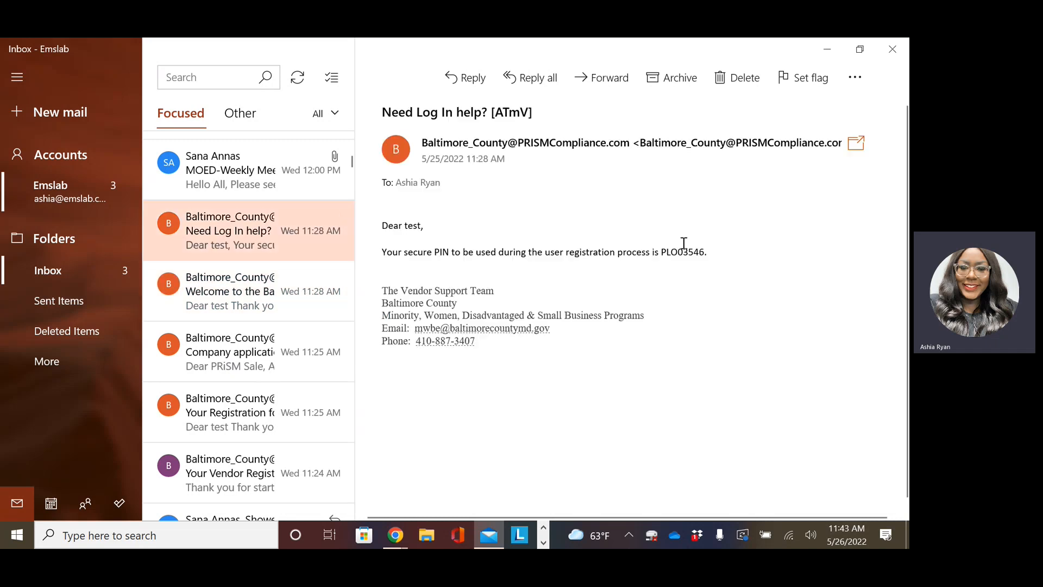
{"action": "left_click_drag", "start_coordinate": [708, 251], "coordinate": [661, 253]}
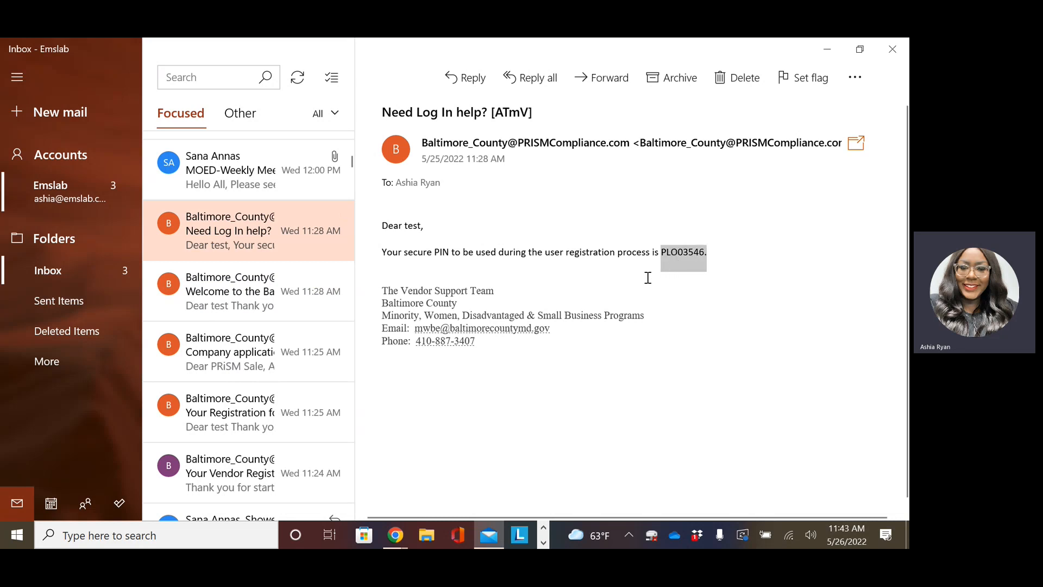
{"action": "right_click", "coordinate": [687, 254]}
{"action": "left_click", "coordinate": [695, 261]}
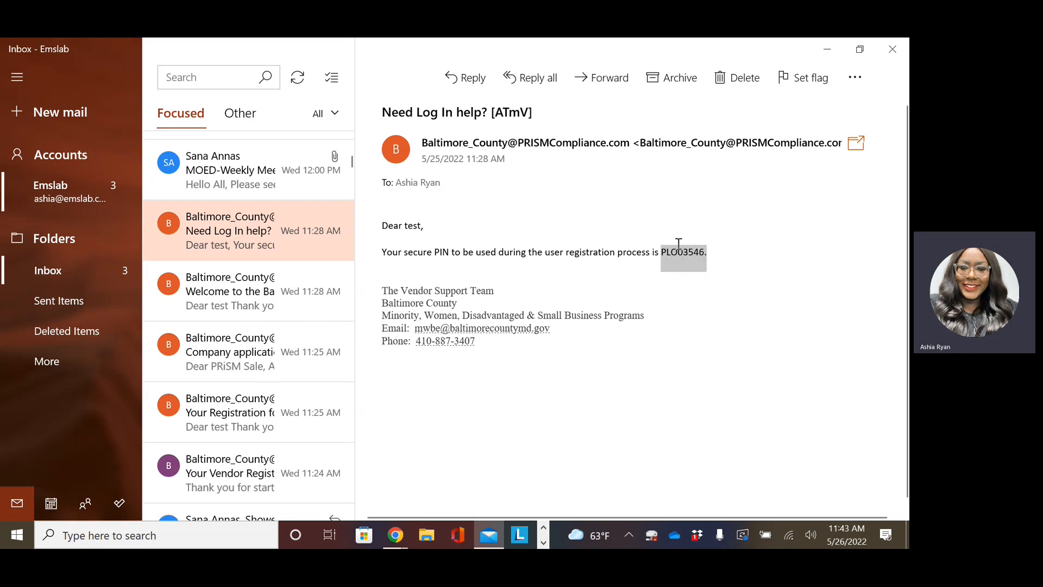
{"action": "left_click", "coordinate": [828, 55]}
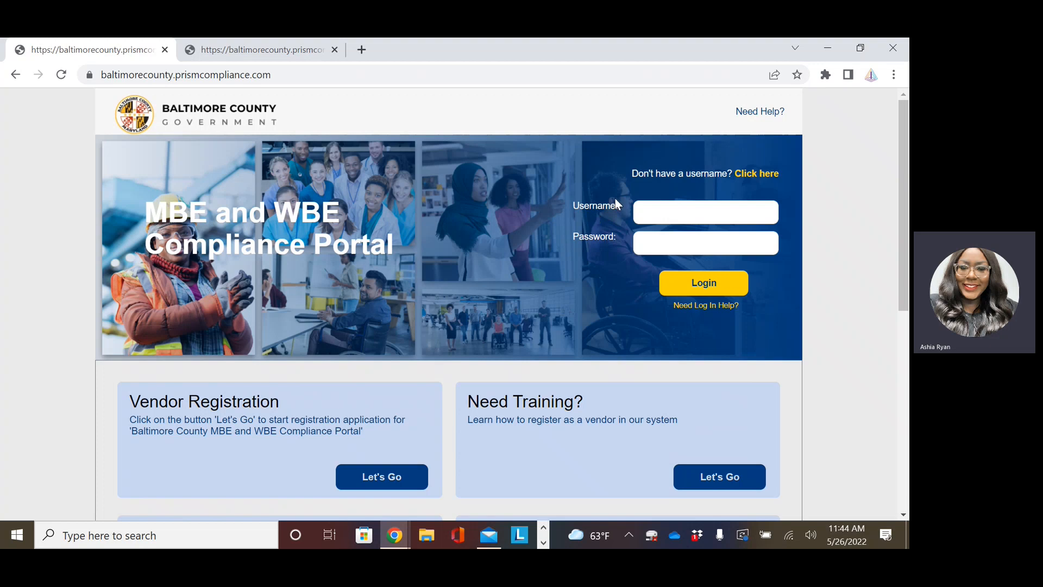
Open the PRISM user registration site, start a new account and enter the EIN.
{"action": "left_click", "coordinate": [757, 174]}
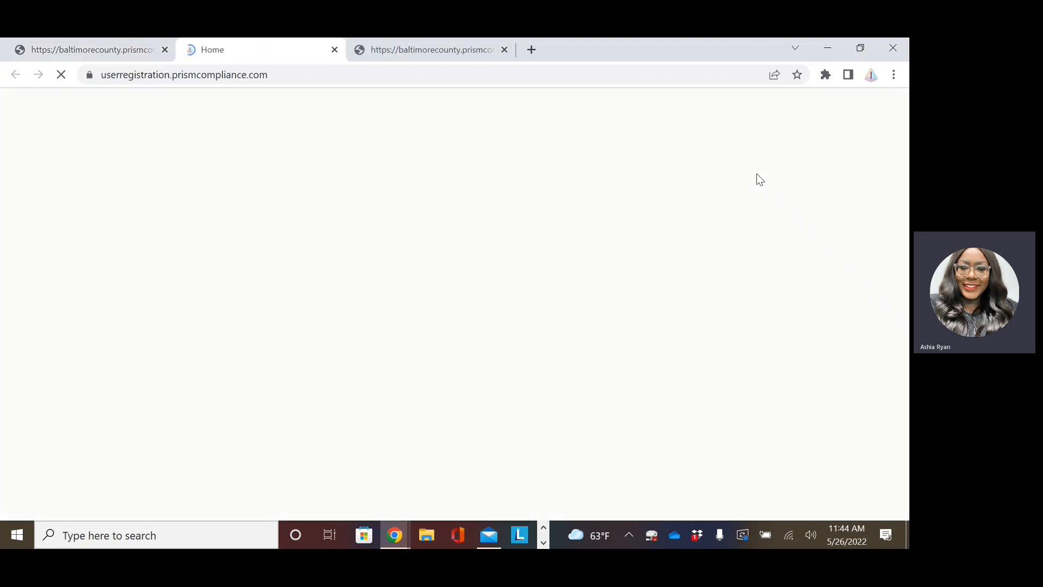
{"action": "scroll", "coordinate": [426, 260], "scroll_direction": "down", "scroll_amount": 1}
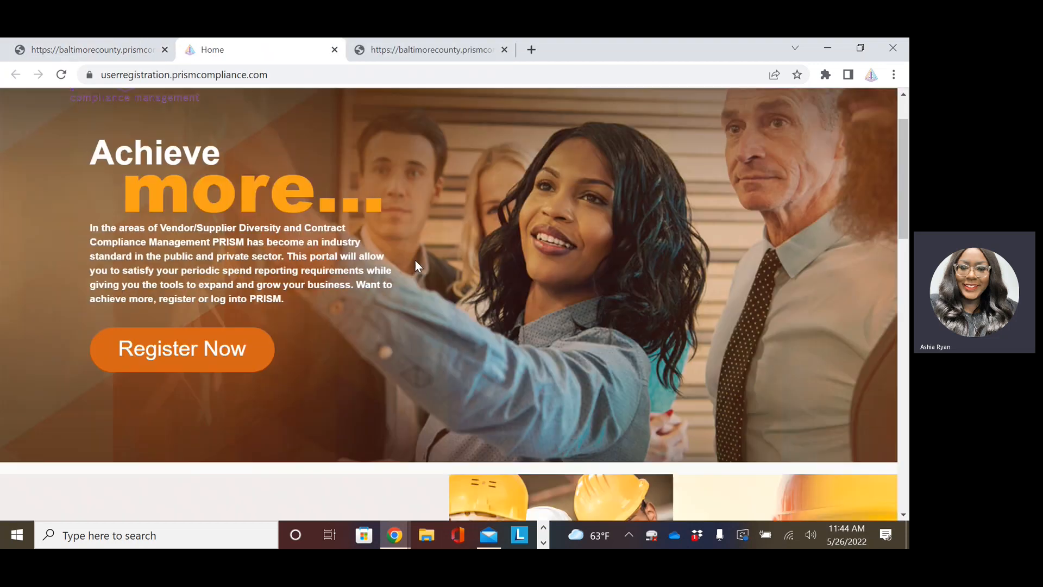
{"action": "left_click", "coordinate": [246, 363]}
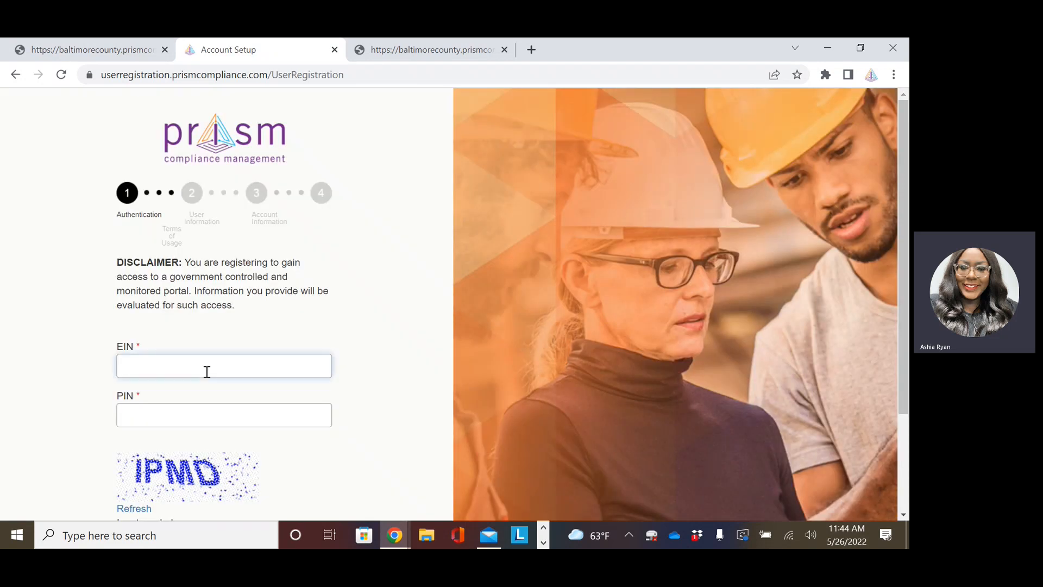
{"action": "type", "text": "222222222"}
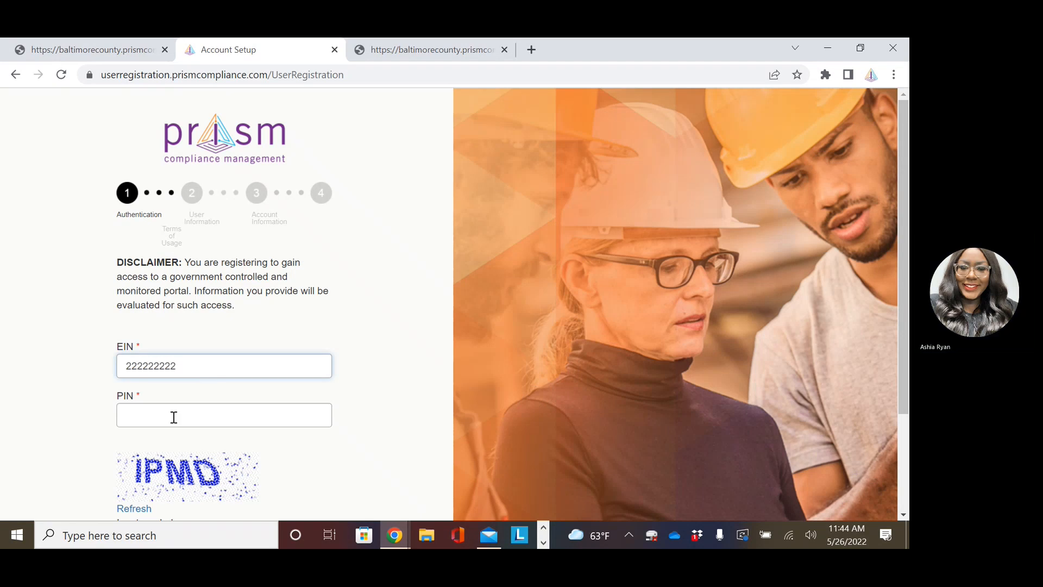
Paste the emailed PIN, trim its trailing period, enter the captcha symbols and submit.
{"action": "left_click", "coordinate": [174, 415]}
{"action": "right_click", "coordinate": [174, 414]}
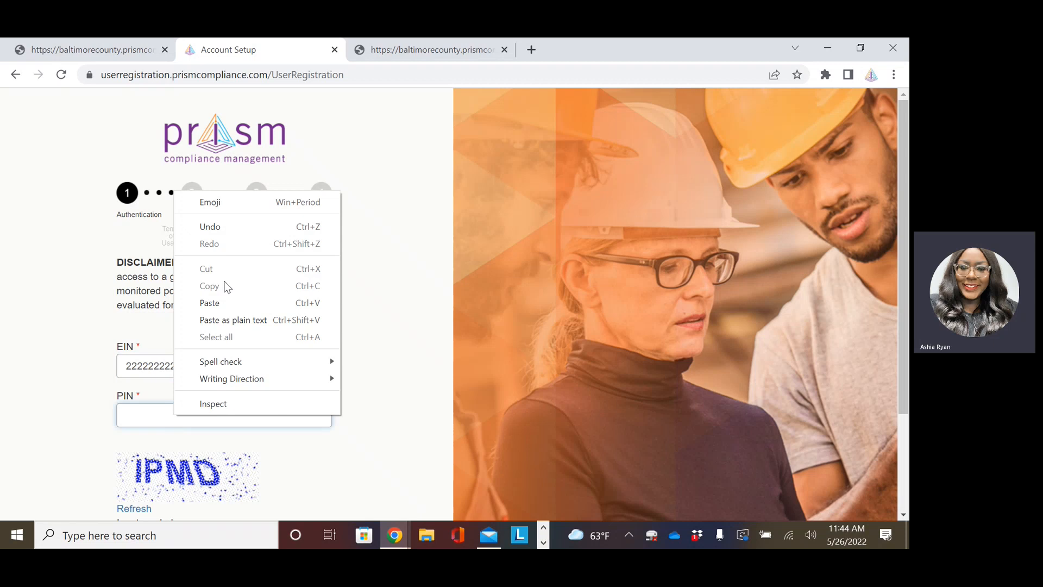
{"action": "left_click", "coordinate": [210, 303]}
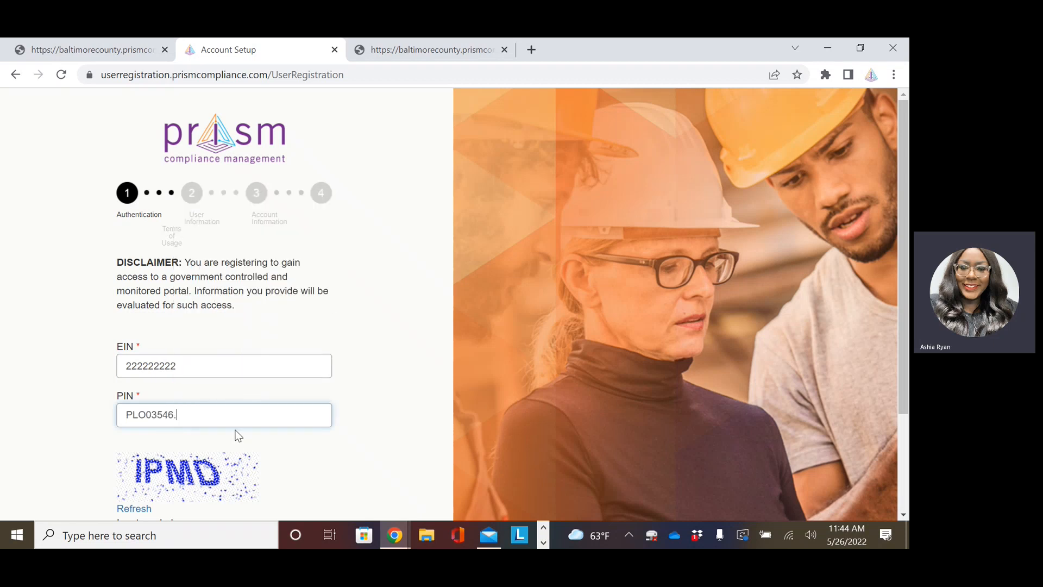
{"action": "key", "text": "BackSpace"}
{"action": "left_click", "coordinate": [291, 447]}
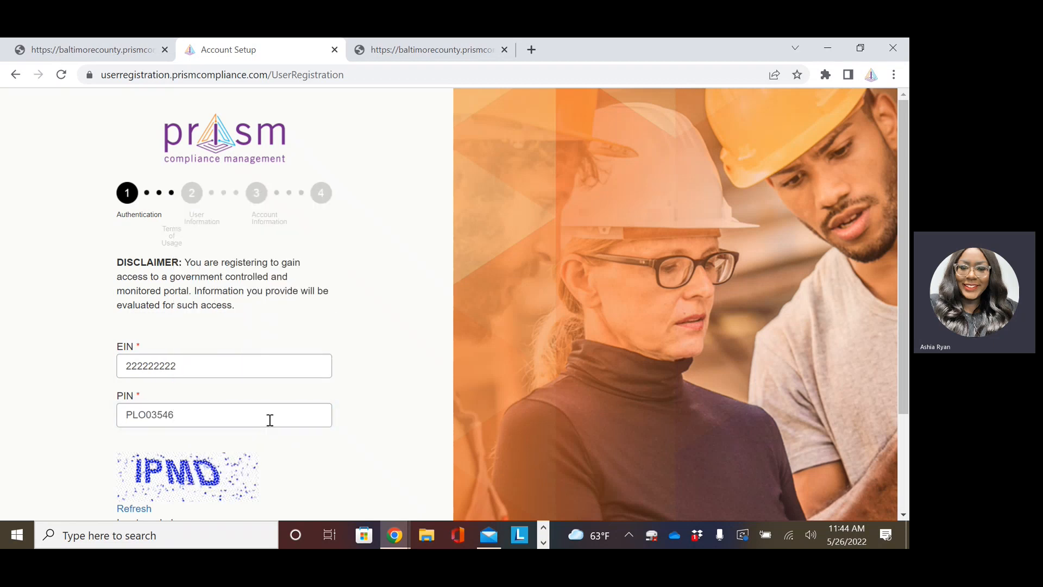
{"action": "scroll", "coordinate": [134, 395], "scroll_direction": "down", "scroll_amount": 1}
{"action": "scroll", "coordinate": [322, 404], "scroll_direction": "down", "scroll_amount": 1}
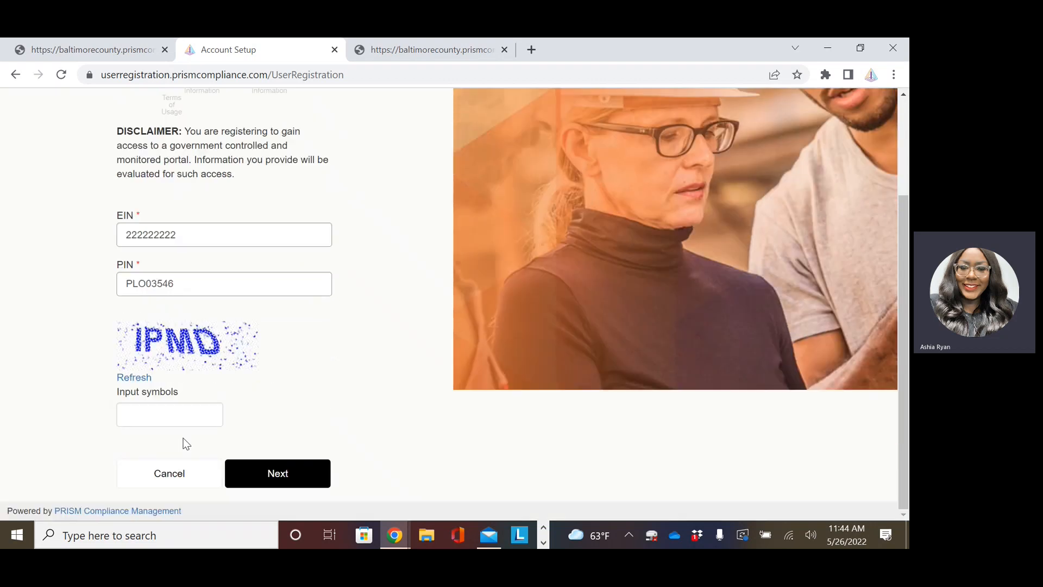
{"action": "left_click", "coordinate": [170, 413]}
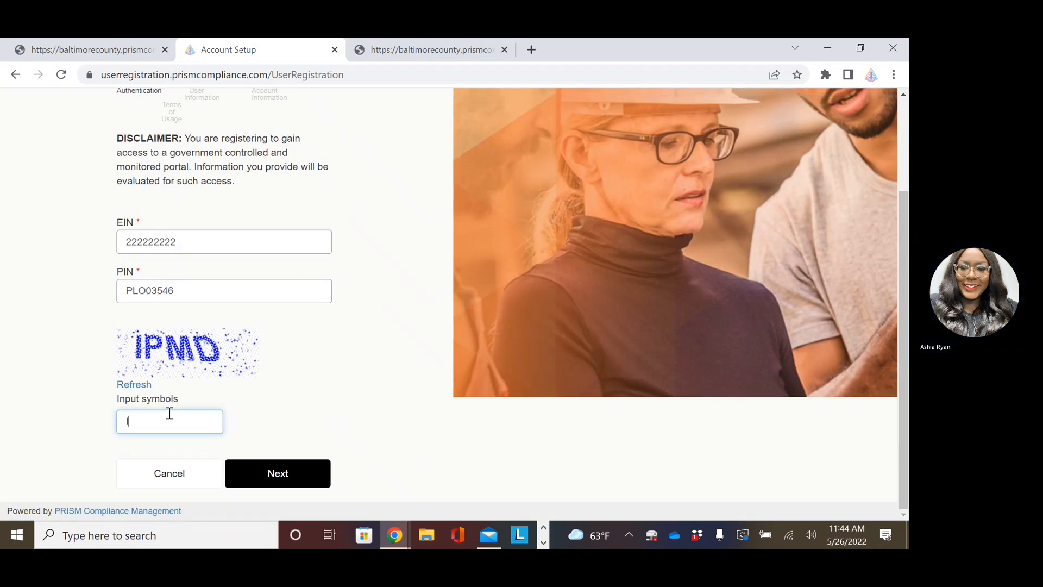
{"action": "type", "text": "IPMD"}
{"action": "left_click", "coordinate": [268, 477]}
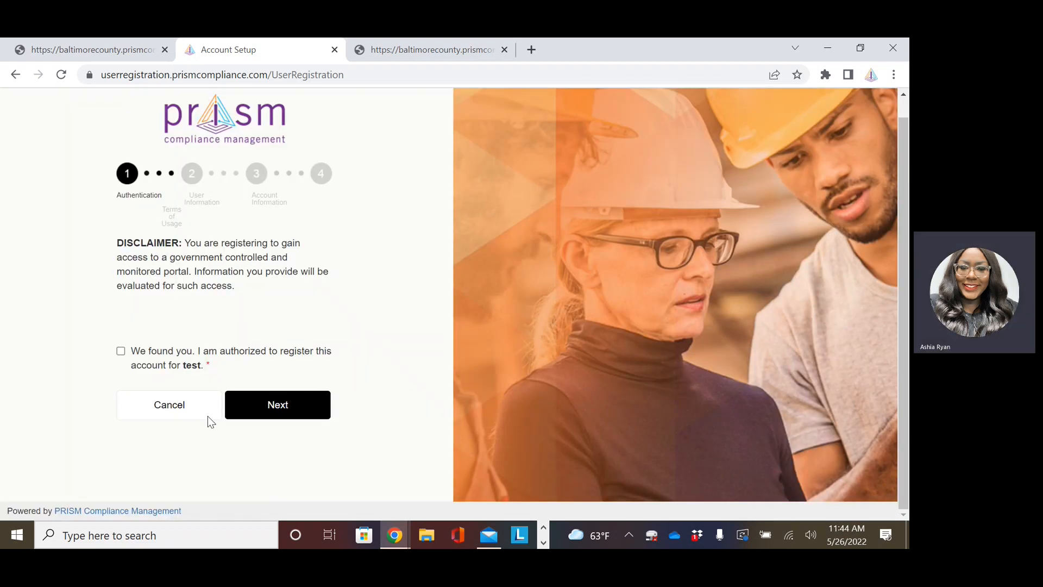
Confirm authorization to register and enter the user's first and last name.
{"action": "left_click", "coordinate": [120, 351]}
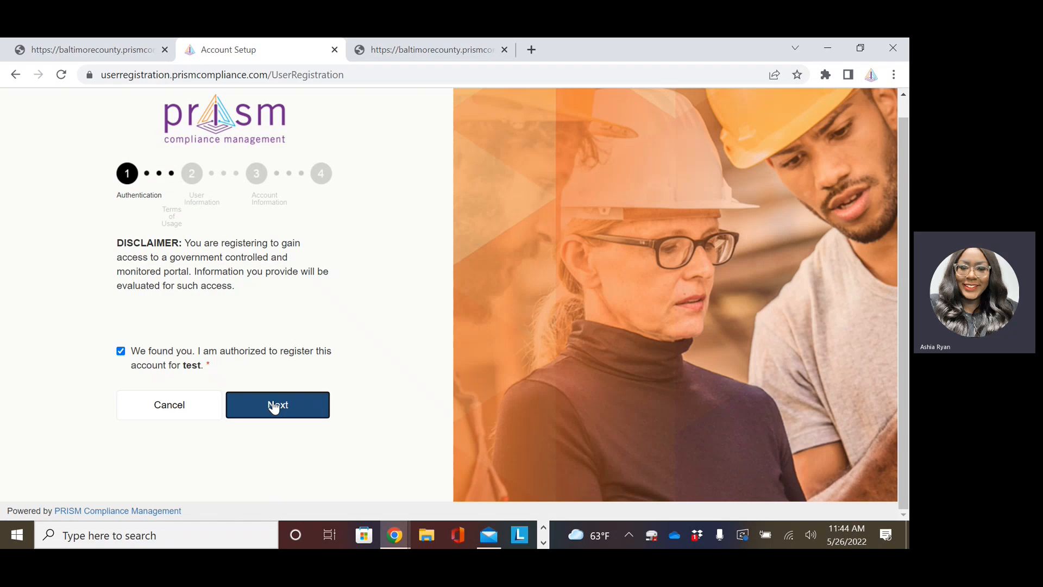
{"action": "left_click", "coordinate": [274, 404]}
{"action": "left_click", "coordinate": [218, 278]}
{"action": "key", "text": "Tab"}
{"action": "key", "text": "Tab"}
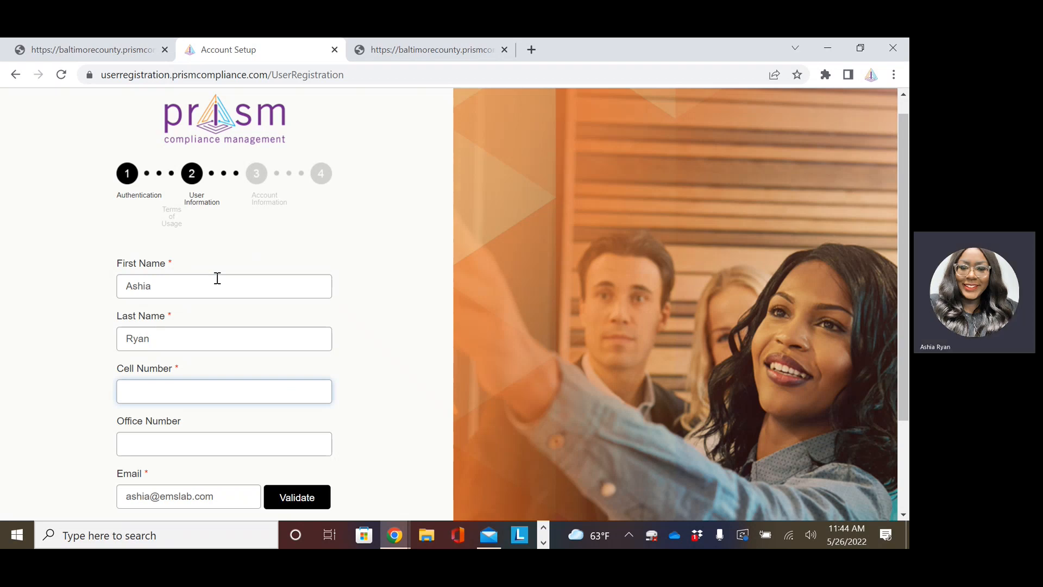
Autofill the cell number, request an e-mailed validation code and dismiss the notice.
{"action": "left_click", "coordinate": [170, 387]}
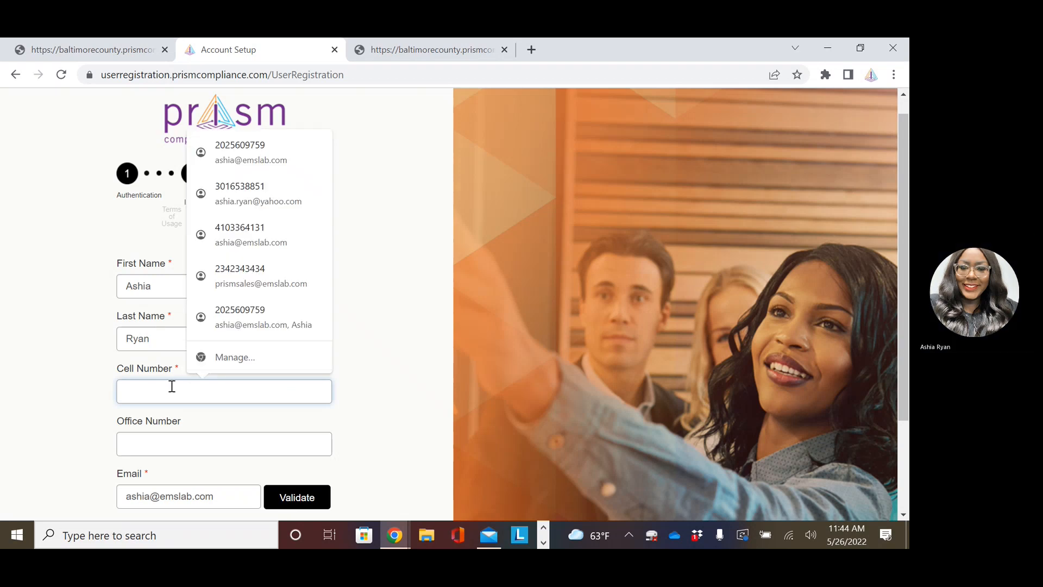
{"action": "left_click", "coordinate": [287, 170]}
{"action": "scroll", "coordinate": [196, 443], "scroll_direction": "down", "scroll_amount": 1}
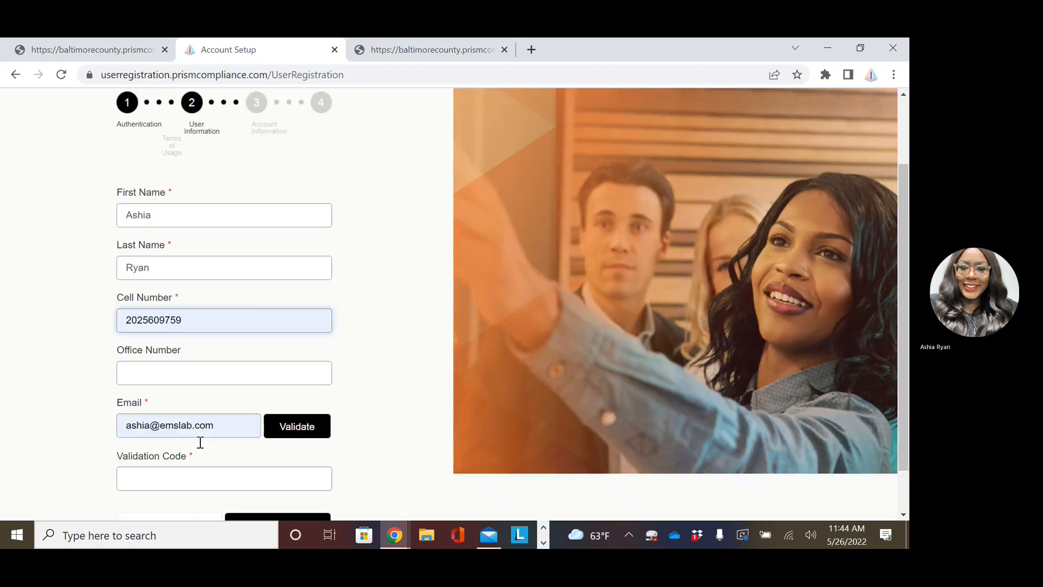
{"action": "left_click", "coordinate": [314, 429]}
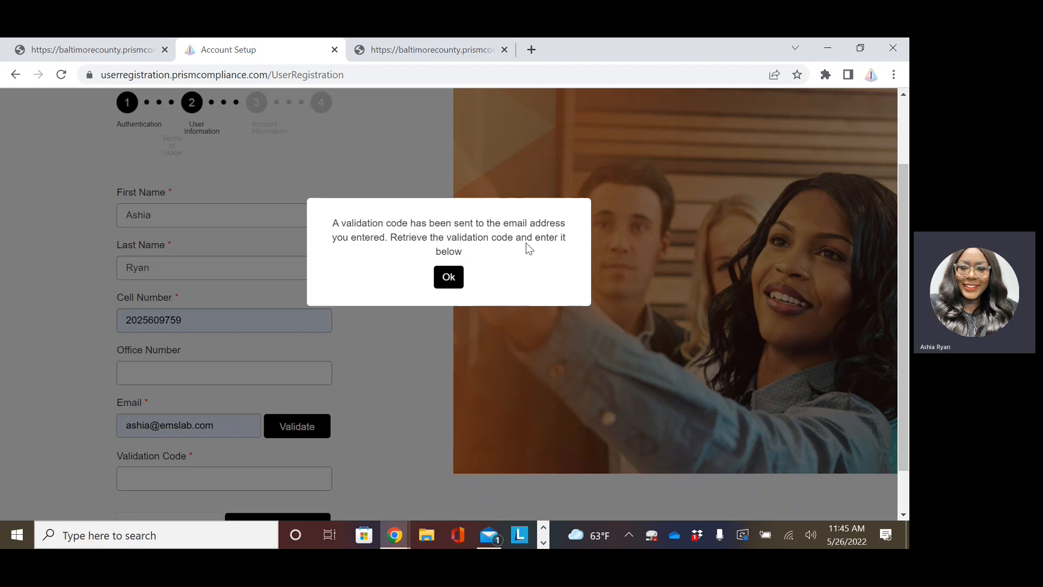
{"action": "left_click", "coordinate": [449, 277]}
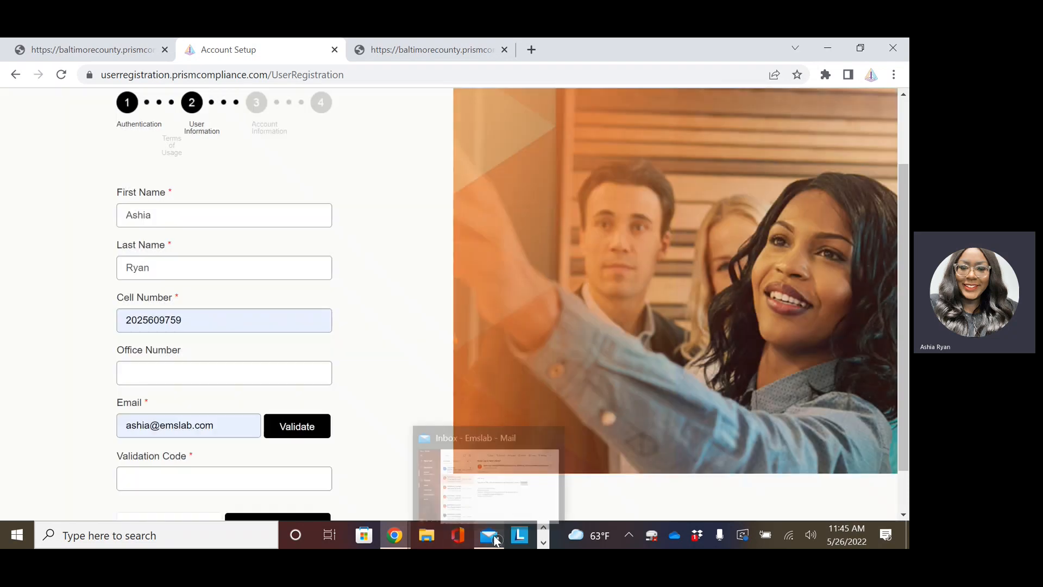
In Mail, open the PRISM verification code e-mail and copy the code from it.
{"action": "left_click", "coordinate": [495, 539]}
{"action": "scroll", "coordinate": [207, 233], "scroll_direction": "up", "scroll_amount": 10}
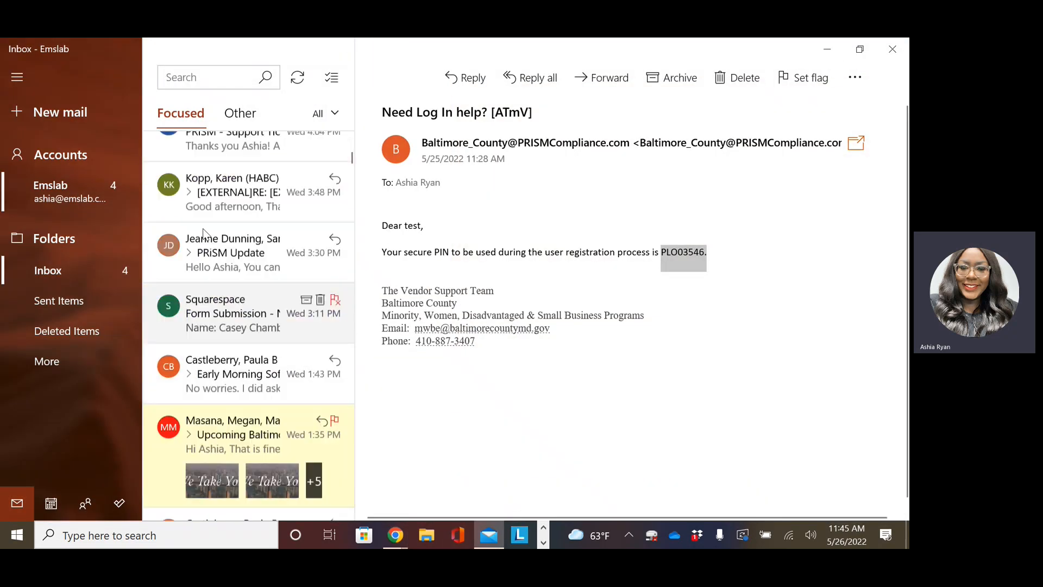
{"action": "scroll", "coordinate": [206, 233], "scroll_direction": "up", "scroll_amount": 5}
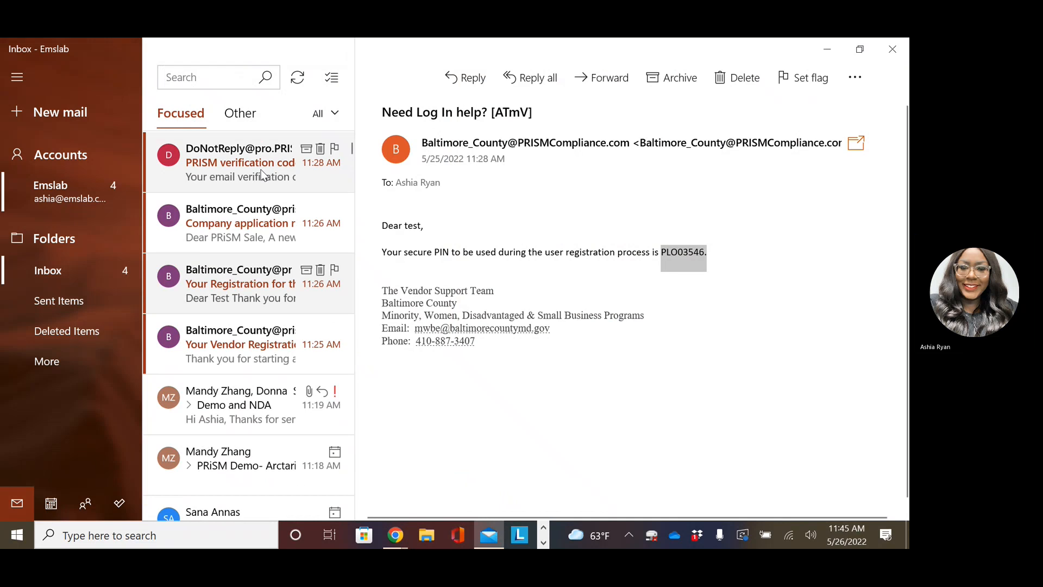
{"action": "left_click", "coordinate": [261, 174]}
{"action": "left_click_drag", "start_coordinate": [540, 214], "coordinate": [521, 216]}
{"action": "right_click", "coordinate": [520, 216]}
{"action": "left_click", "coordinate": [537, 227]}
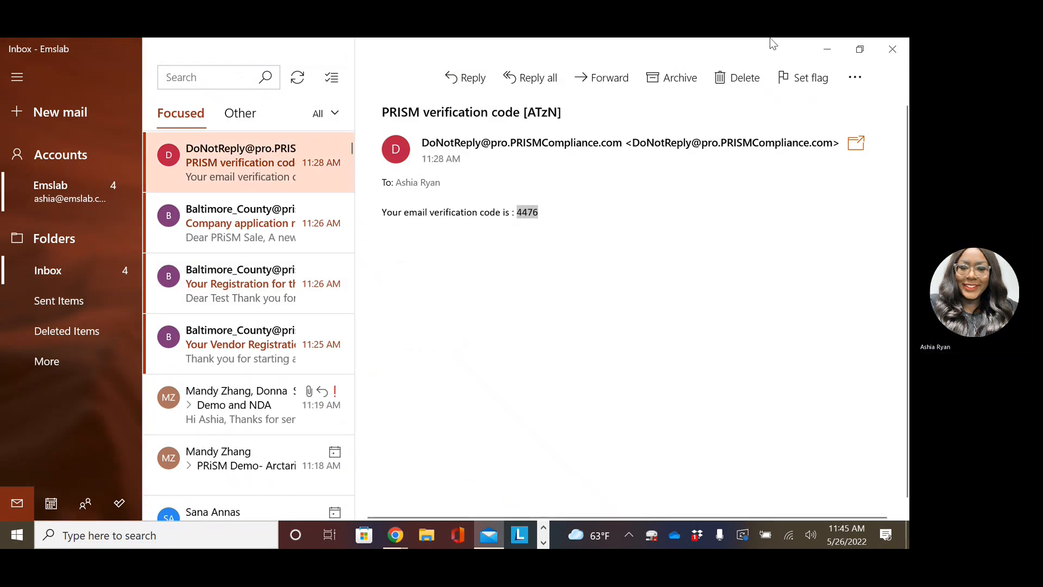
Paste the emailed validation code into the Validation Code field and proceed to Account Information.
{"action": "left_click", "coordinate": [823, 49]}
{"action": "left_click", "coordinate": [179, 479]}
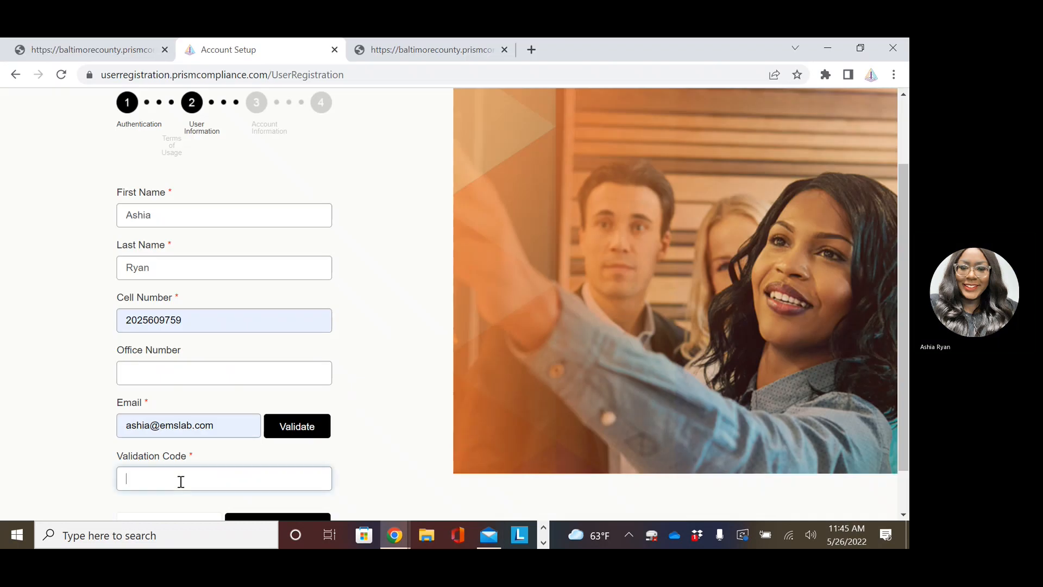
{"action": "right_click", "coordinate": [179, 479]}
{"action": "left_click", "coordinate": [244, 370]}
{"action": "scroll", "coordinate": [383, 363], "scroll_direction": "down", "scroll_amount": 1}
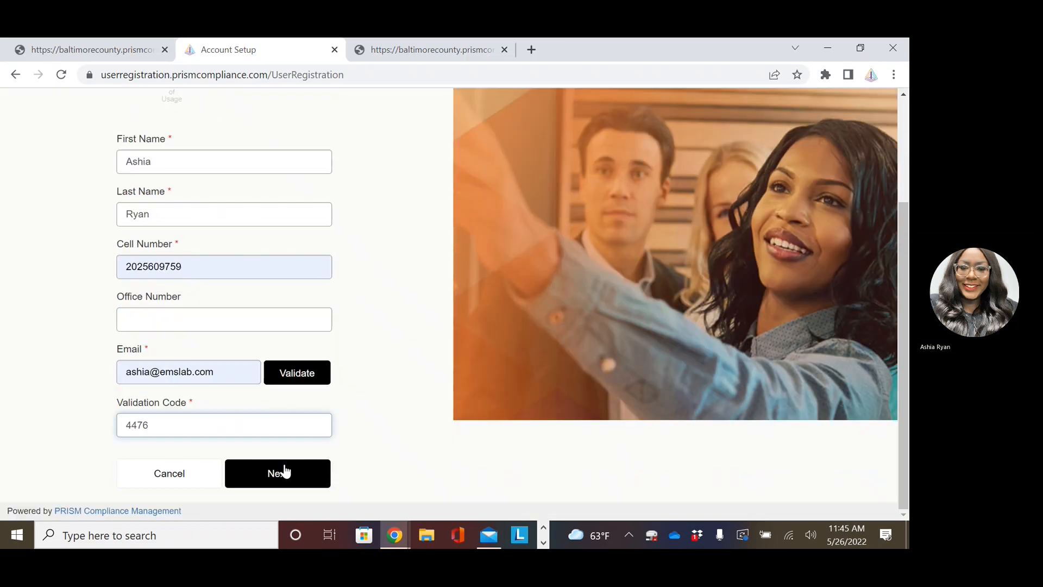
{"action": "left_click", "coordinate": [274, 476]}
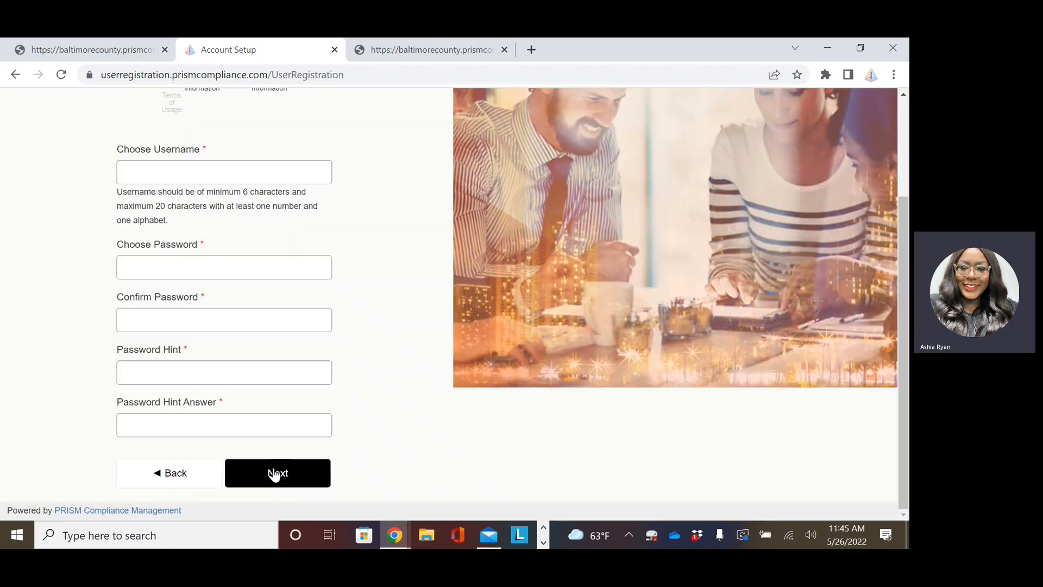
{"action": "scroll", "coordinate": [160, 271], "scroll_direction": "up", "scroll_amount": 1}
{"action": "left_click", "coordinate": [168, 247]}
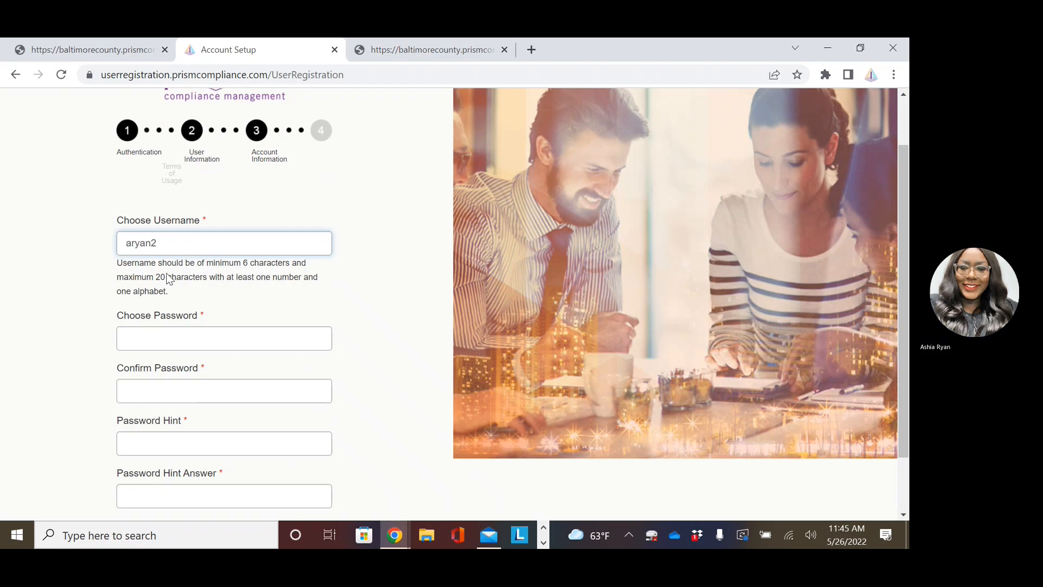
{"action": "left_click", "coordinate": [173, 328]}
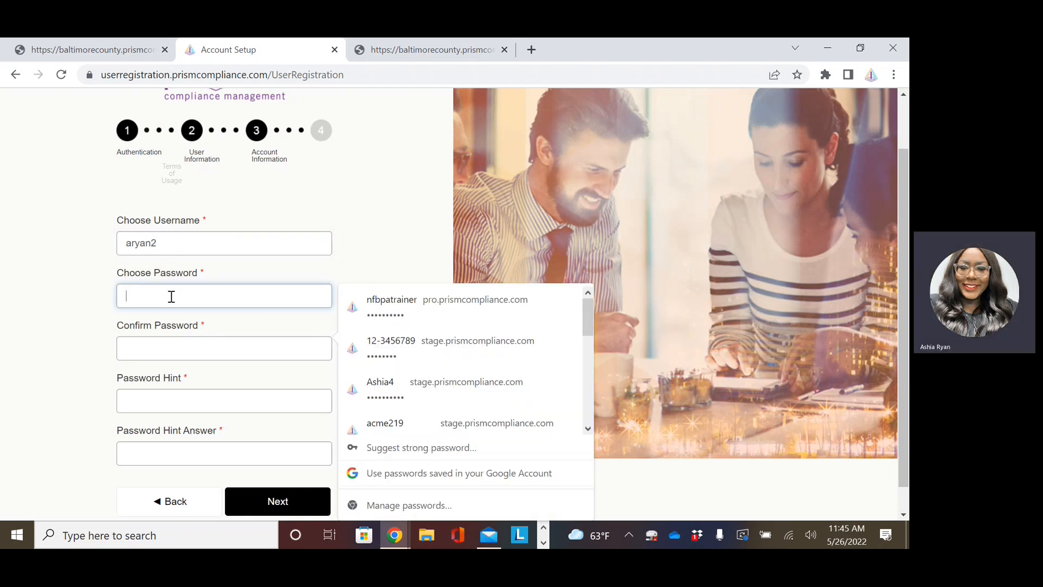
{"action": "type", "text": "••••"}
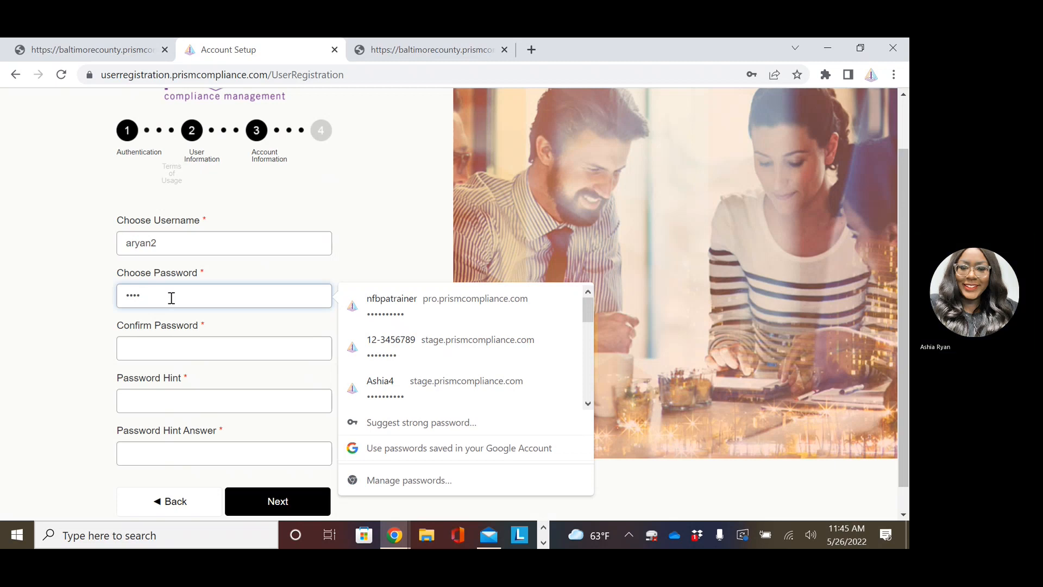
{"action": "type", "text": "••••"}
{"action": "left_click", "coordinate": [168, 349]}
{"action": "type", "text": "••••"}
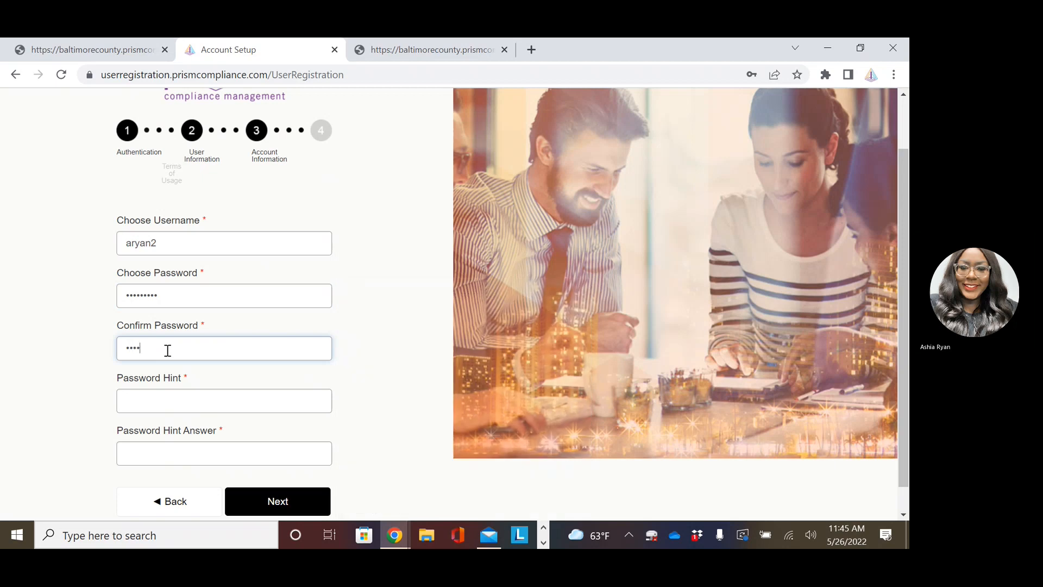
{"action": "left_click", "coordinate": [174, 398]}
{"action": "type", "text": "test"}
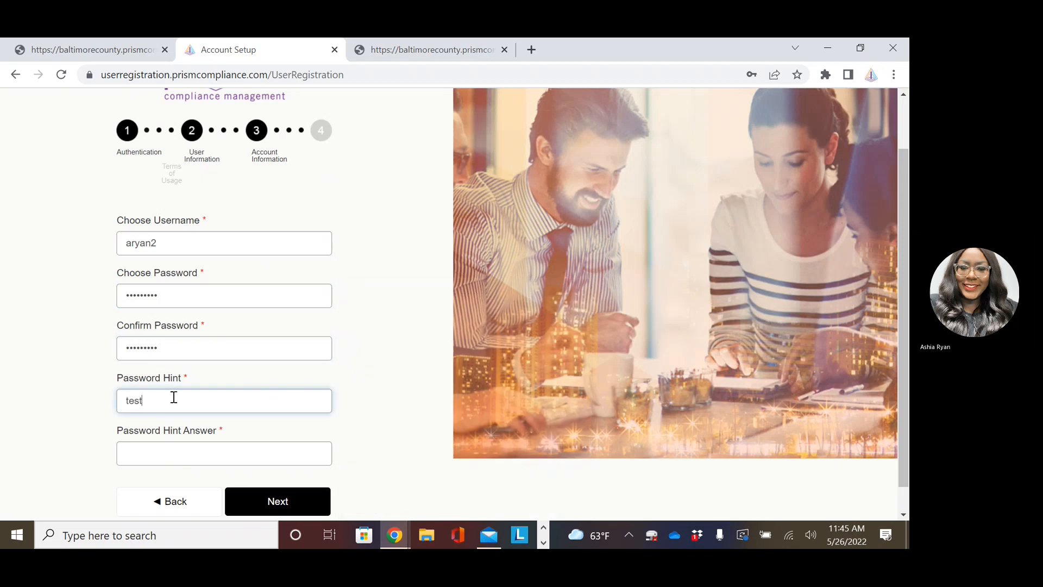
{"action": "left_click", "coordinate": [157, 446]}
{"action": "type", "text": "test"}
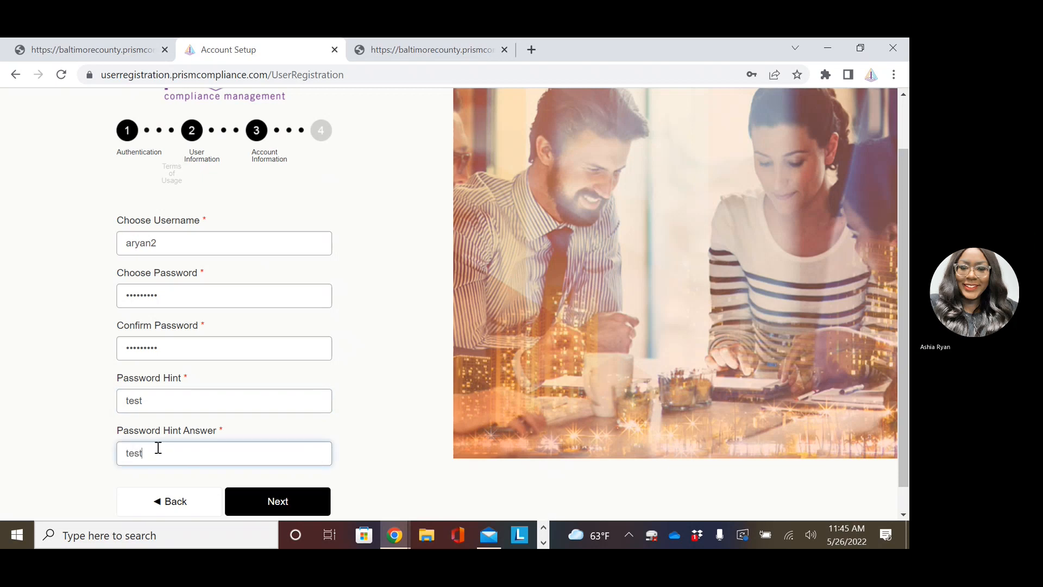
{"action": "scroll", "coordinate": [195, 430], "scroll_direction": "down", "scroll_amount": 1}
{"action": "left_click", "coordinate": [277, 475]}
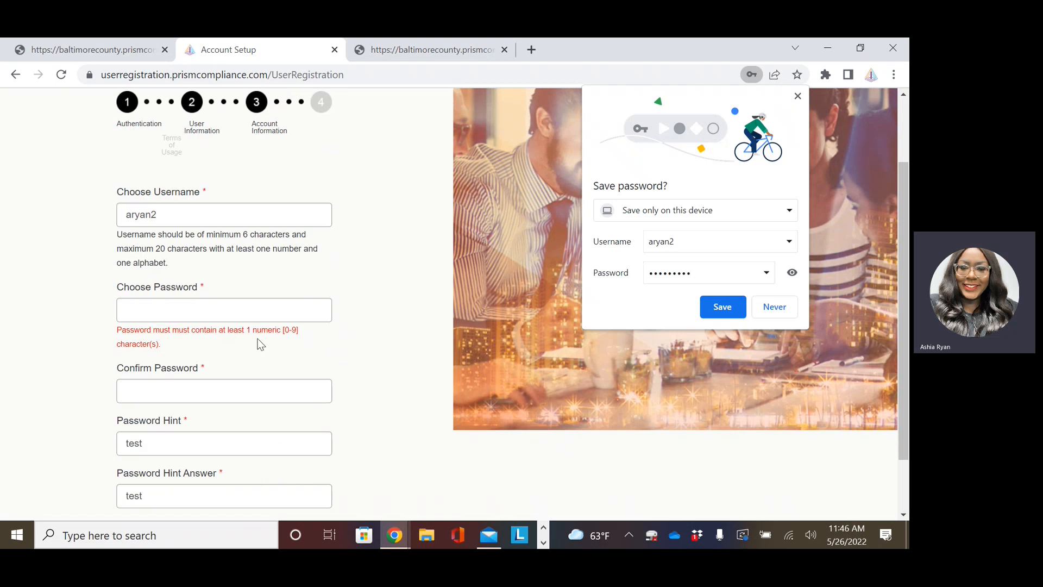
Decline saving the password, retype a matching password and confirmation, and resubmit.
{"action": "left_click", "coordinate": [774, 307]}
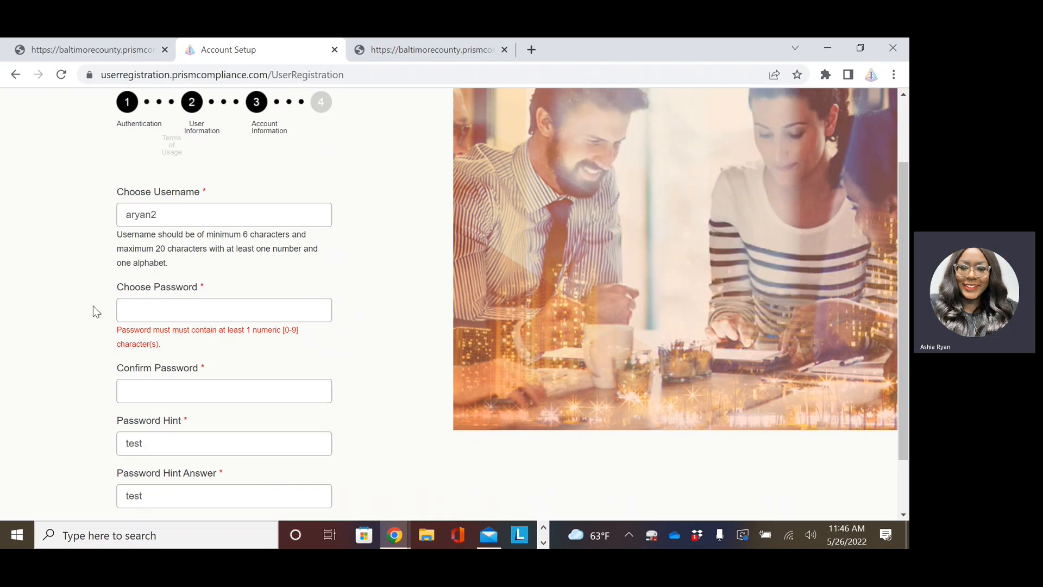
{"action": "left_click", "coordinate": [169, 304]}
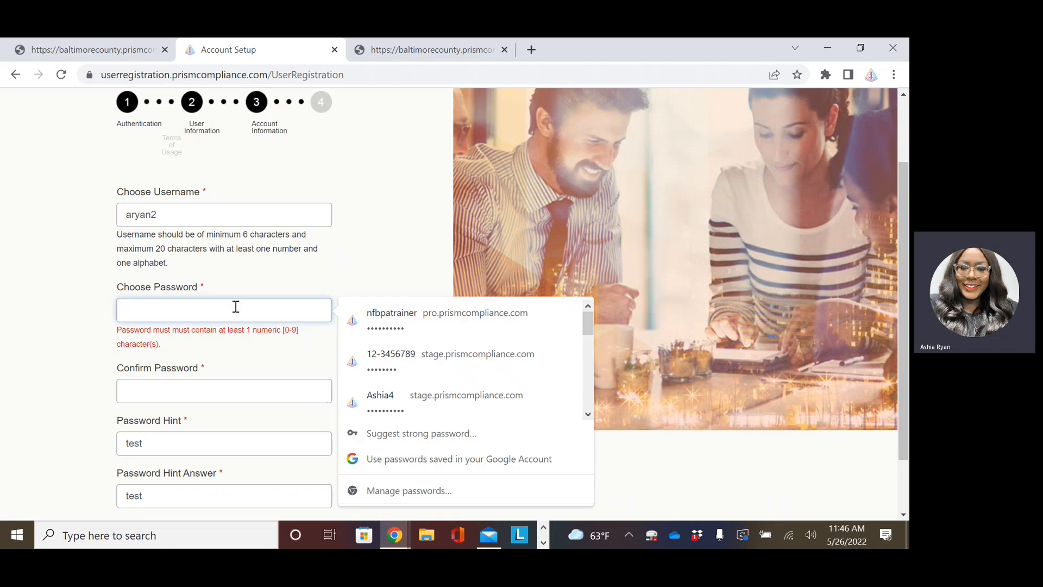
{"action": "type", "text": "••••••••"}
{"action": "left_click", "coordinate": [200, 388]}
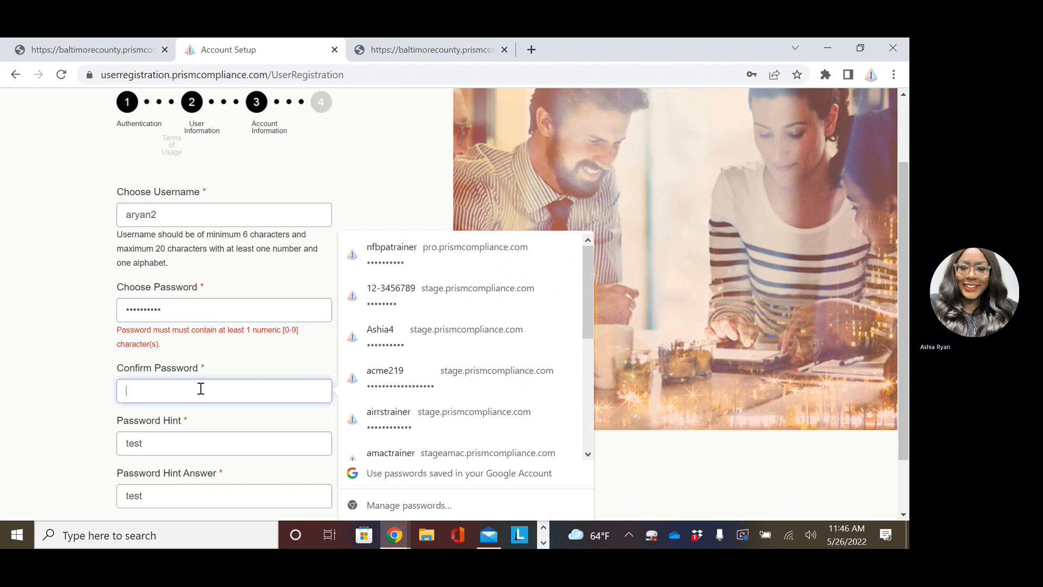
{"action": "type", "text": "********"}
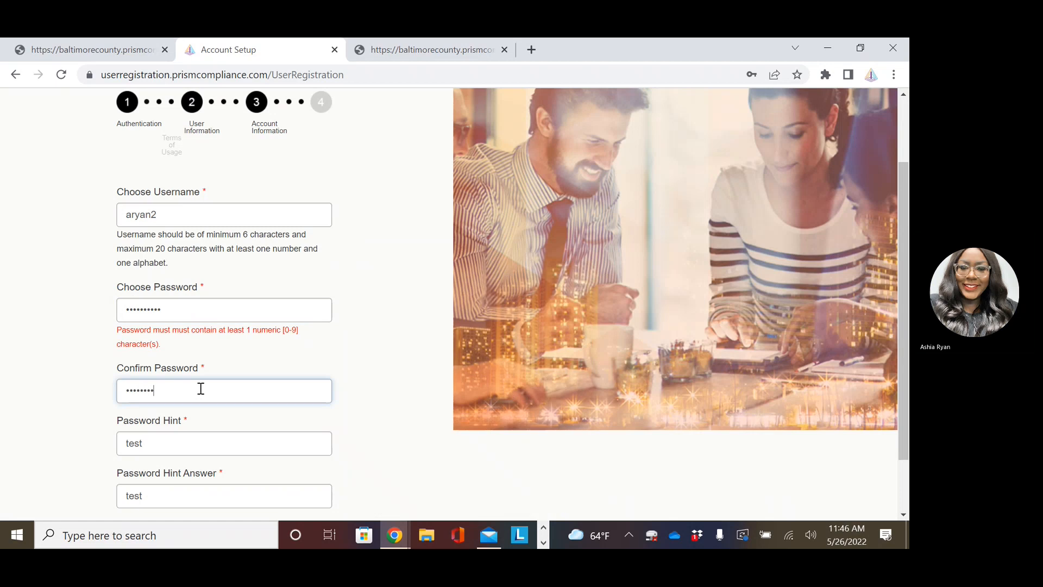
{"action": "key", "text": "ctrl+a"}
{"action": "key", "text": "BackSpace"}
{"action": "type", "text": "**********"}
{"action": "scroll", "coordinate": [341, 386], "scroll_direction": "down", "scroll_amount": 1}
{"action": "left_click", "coordinate": [287, 472]}
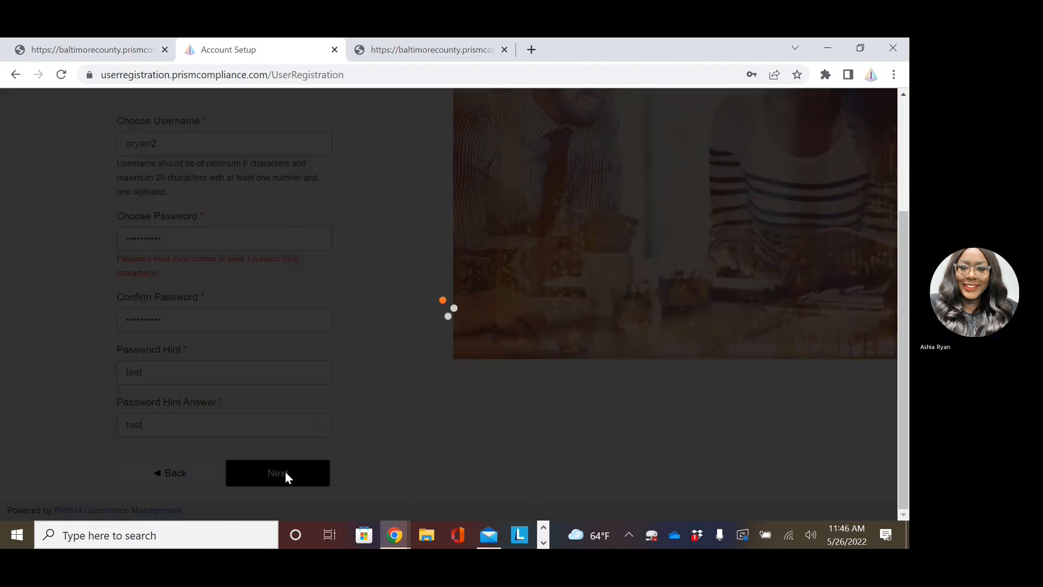
Decline saving the password, agree to the Terms of Usage, and register the account.
{"action": "left_click", "coordinate": [775, 315]}
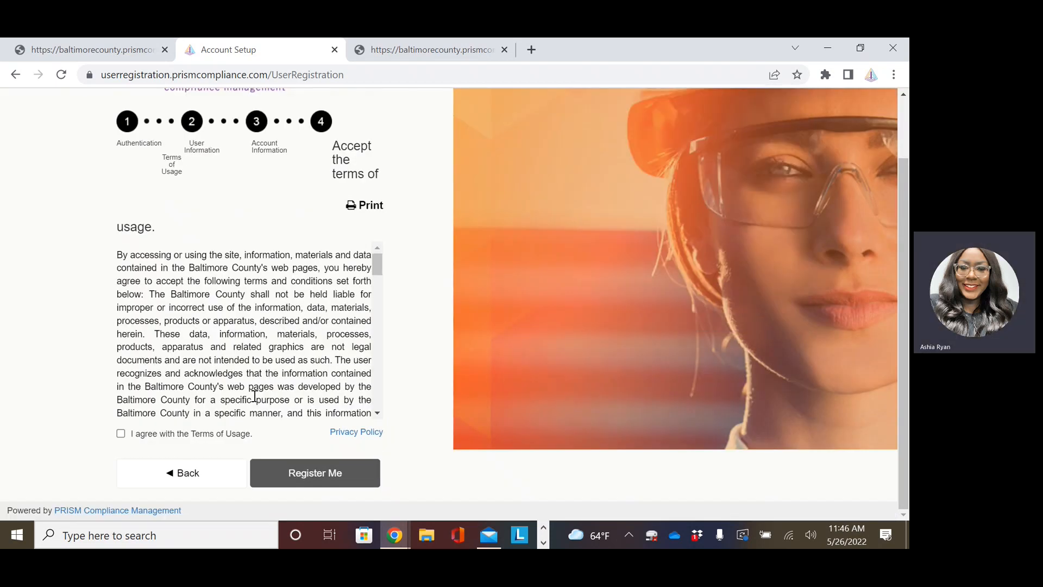
{"action": "left_click", "coordinate": [129, 437]}
{"action": "left_click", "coordinate": [291, 473]}
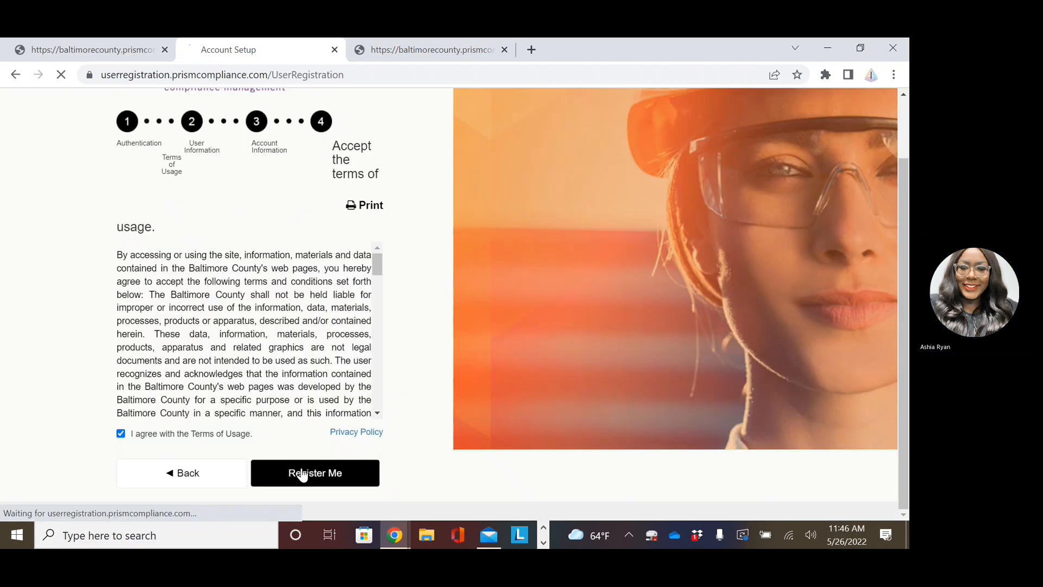
Review the registration success message and return to the portal login tab.
{"action": "scroll", "coordinate": [341, 353], "scroll_direction": "down", "scroll_amount": 3}
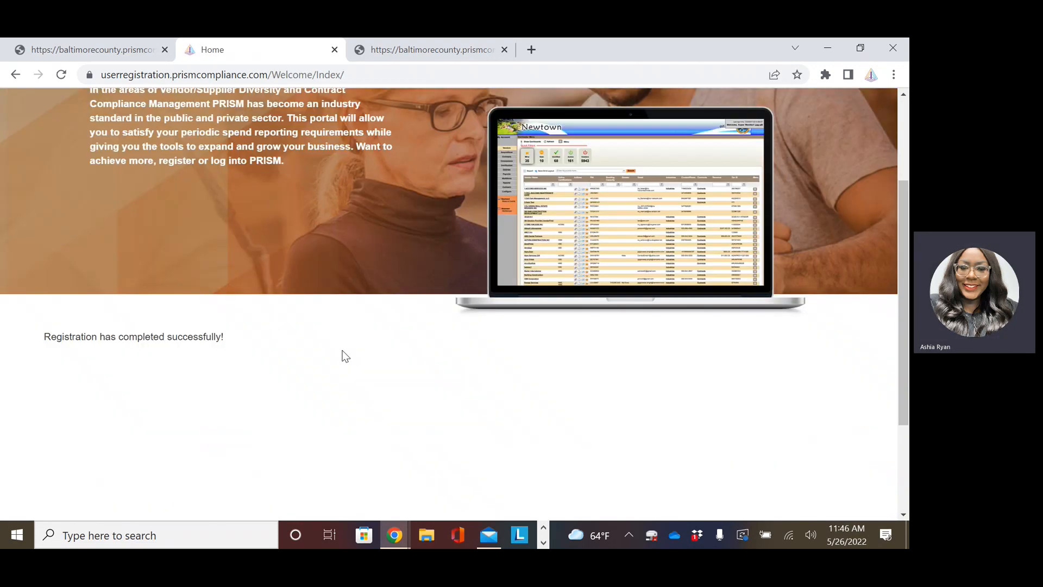
{"action": "scroll", "coordinate": [242, 361], "scroll_direction": "up", "scroll_amount": 3}
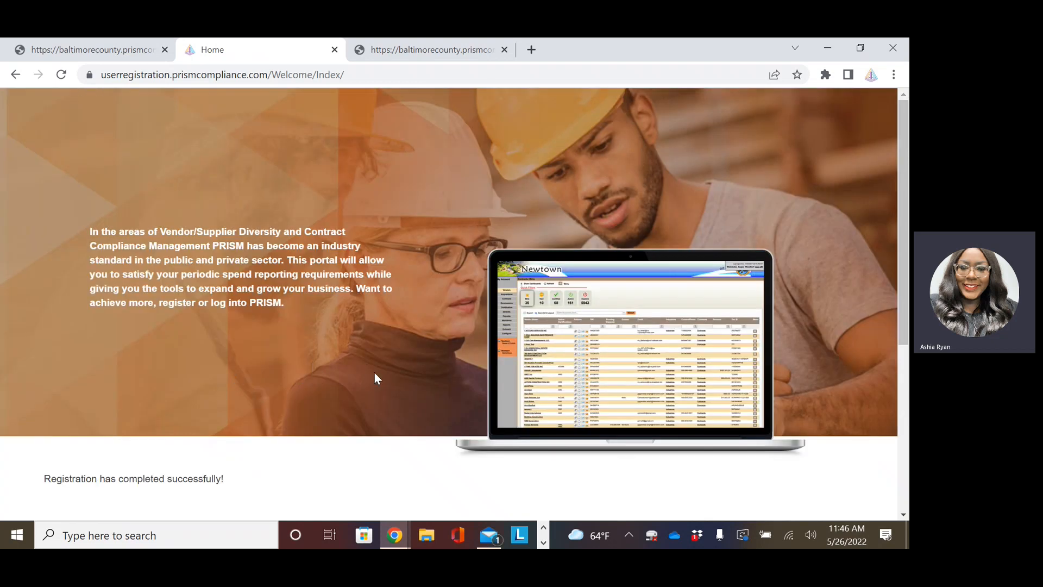
{"action": "scroll", "coordinate": [358, 391], "scroll_direction": "down", "scroll_amount": 4}
{"action": "scroll", "coordinate": [358, 392], "scroll_direction": "up", "scroll_amount": 1}
{"action": "left_click", "coordinate": [79, 50]}
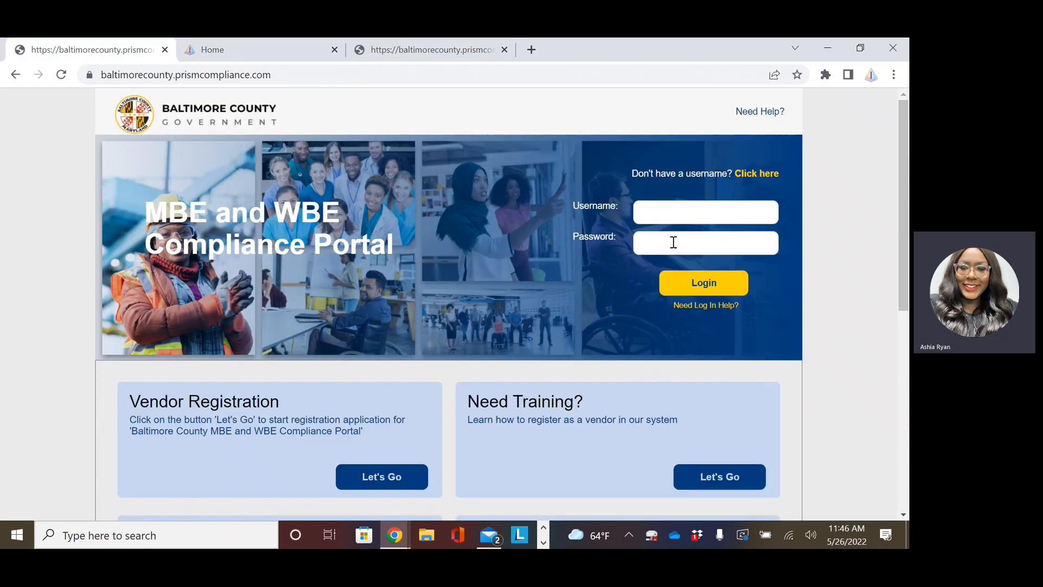
Log in with the new username and password, decline saving it, then log off.
{"action": "left_click", "coordinate": [679, 216]}
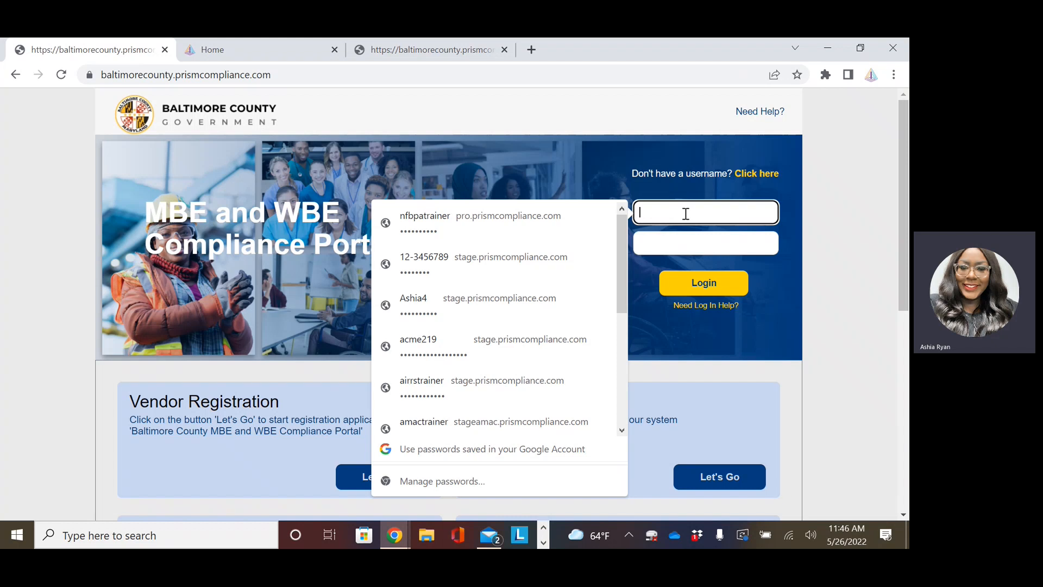
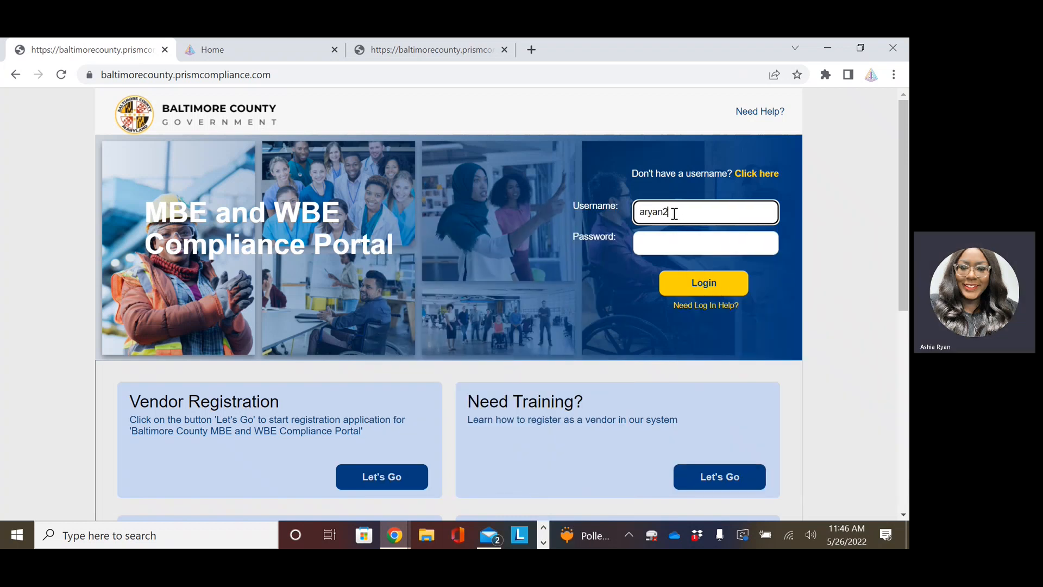
{"action": "key", "text": "Tab"}
{"action": "type", "text": "********"}
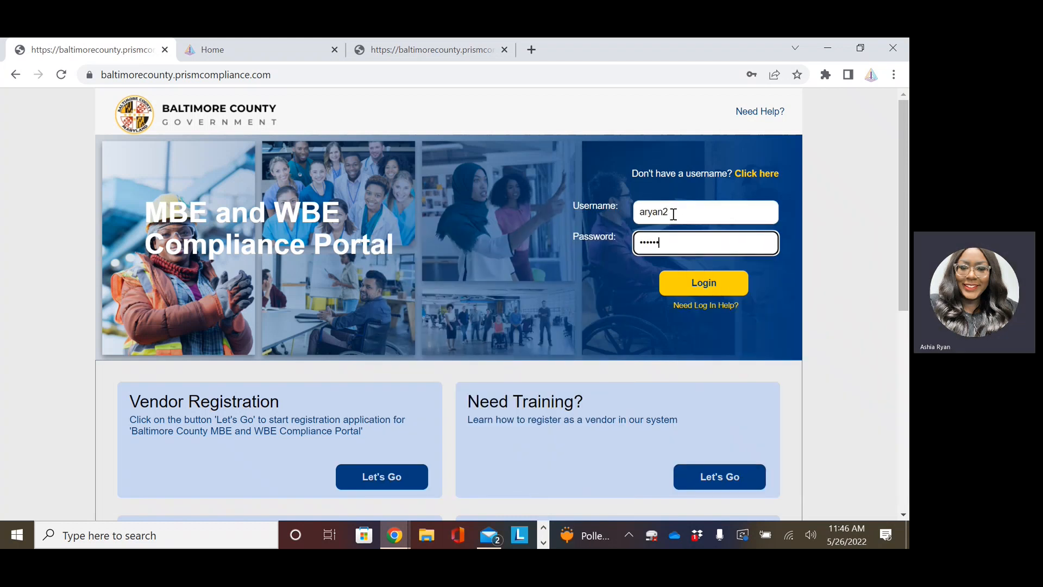
{"action": "left_click", "coordinate": [699, 286]}
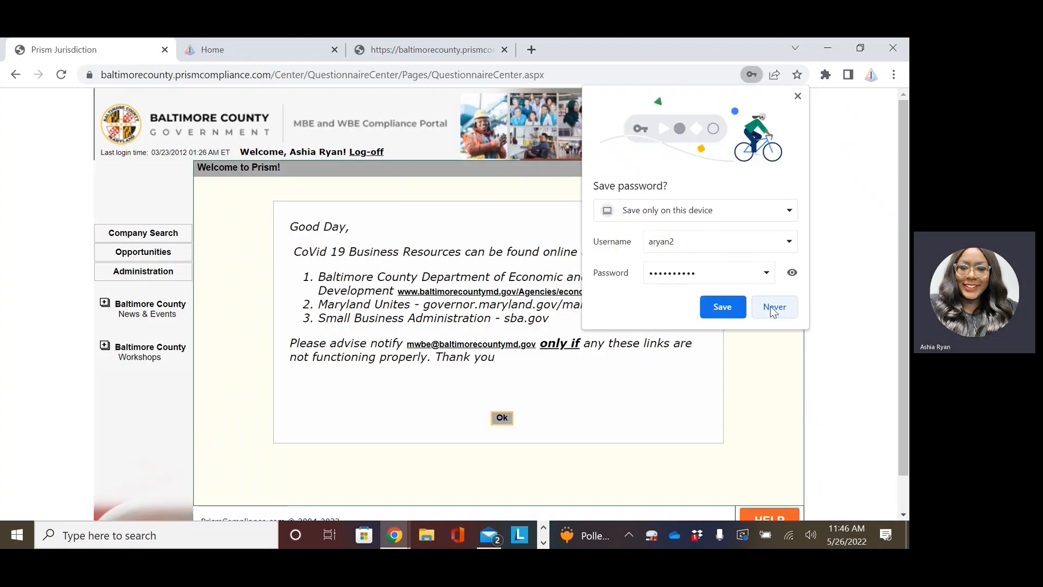
{"action": "left_click", "coordinate": [774, 308]}
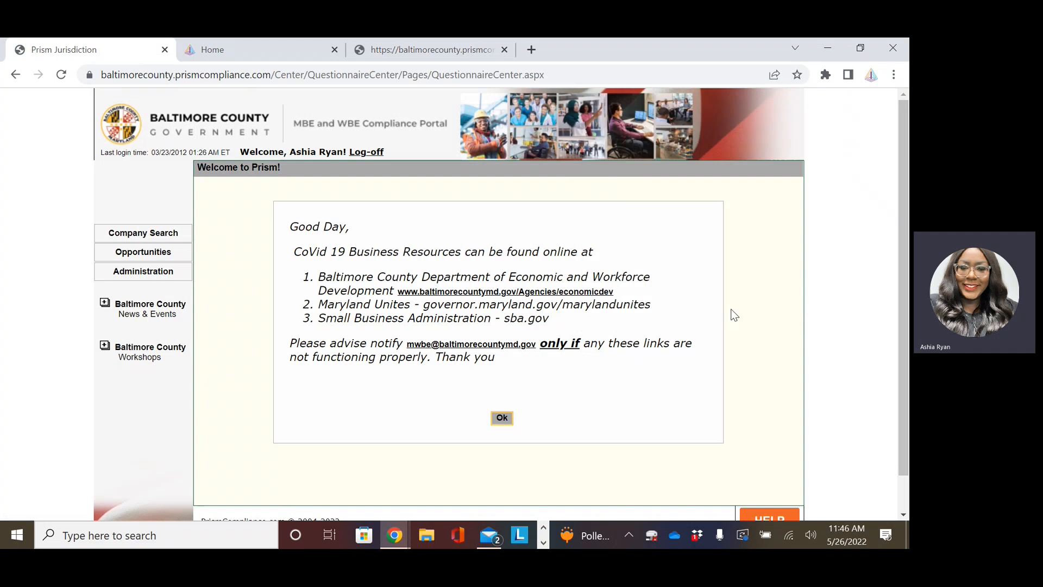
{"action": "left_click", "coordinate": [364, 154]}
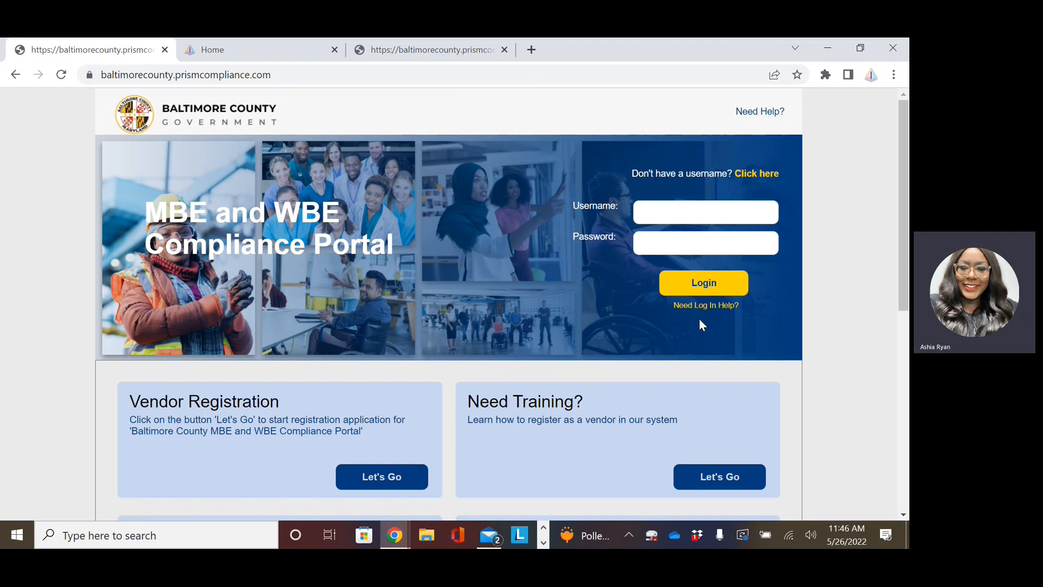
{"action": "left_click", "coordinate": [701, 308]}
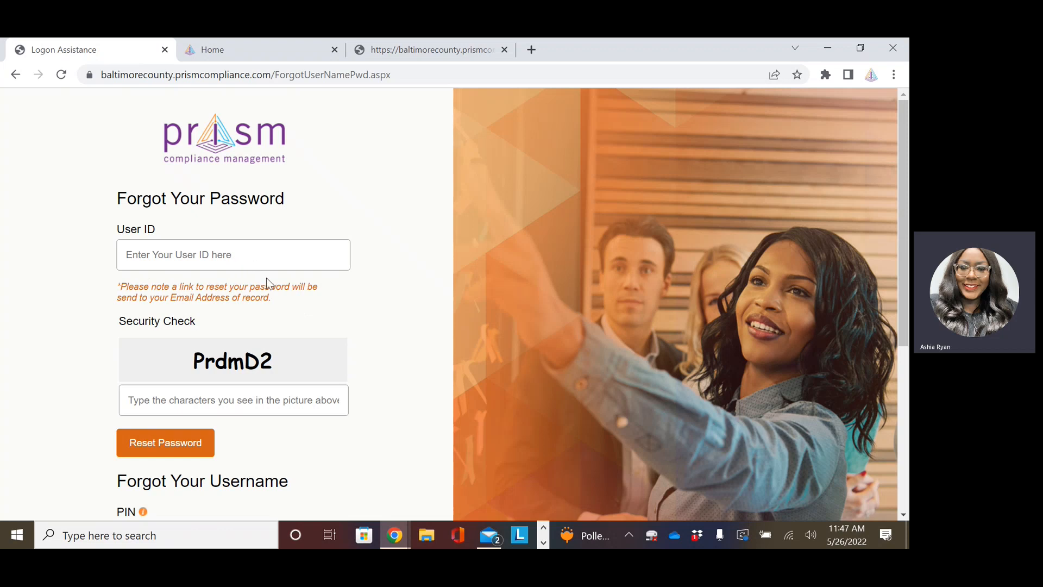
{"action": "scroll", "coordinate": [261, 277], "scroll_direction": "down", "scroll_amount": 1}
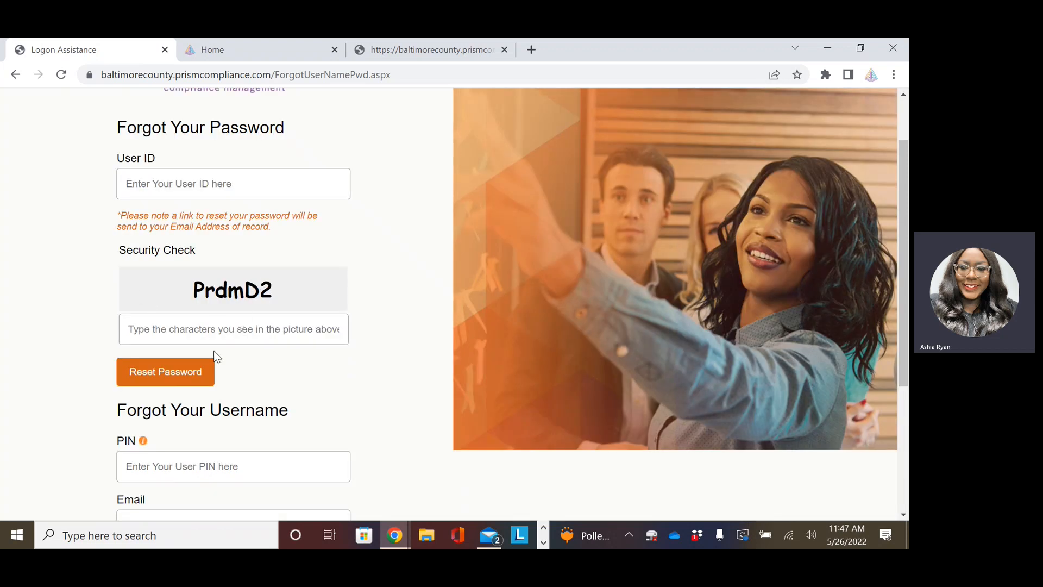
{"action": "scroll", "coordinate": [286, 385], "scroll_direction": "down", "scroll_amount": 2}
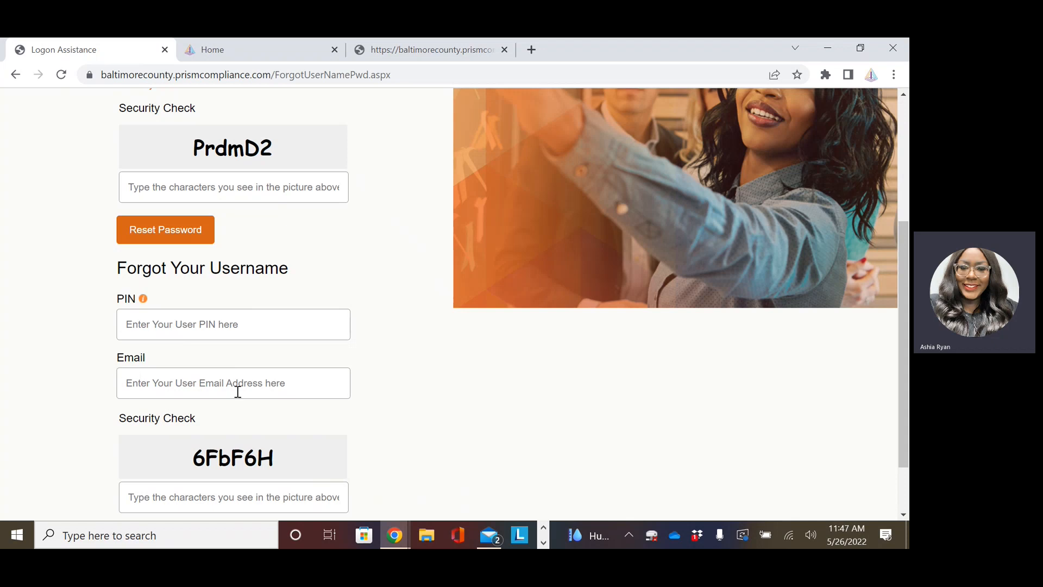
{"action": "scroll", "coordinate": [237, 391], "scroll_direction": "down", "scroll_amount": 1}
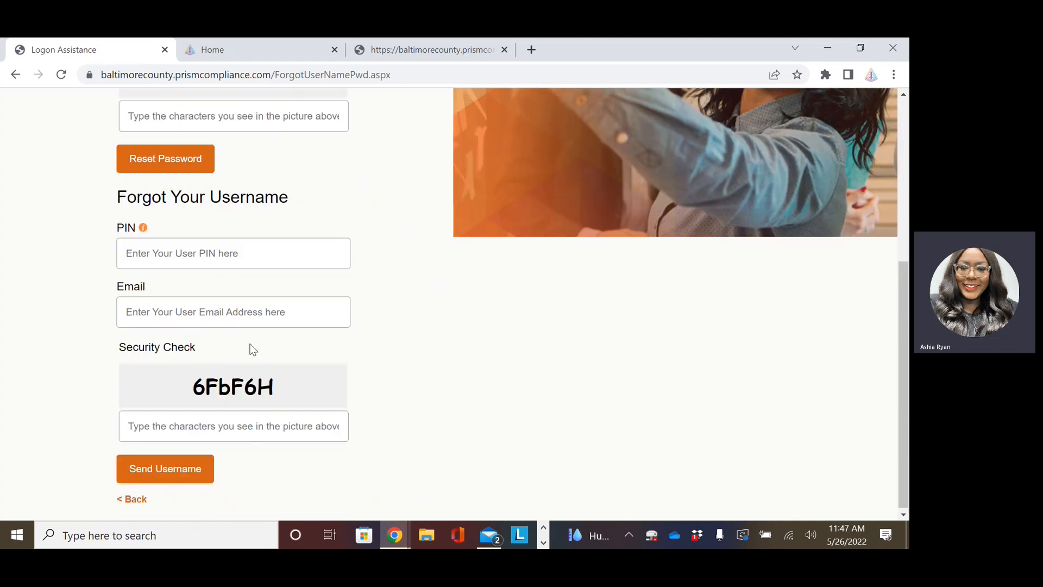
{"action": "scroll", "coordinate": [362, 421], "scroll_direction": "up", "scroll_amount": 3}
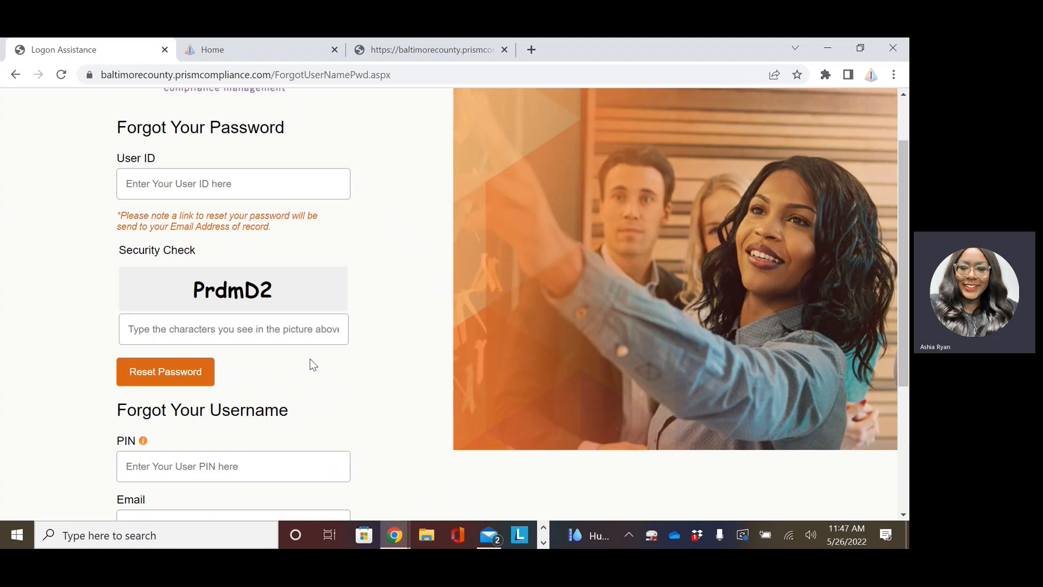
{"action": "left_click", "coordinate": [16, 74]}
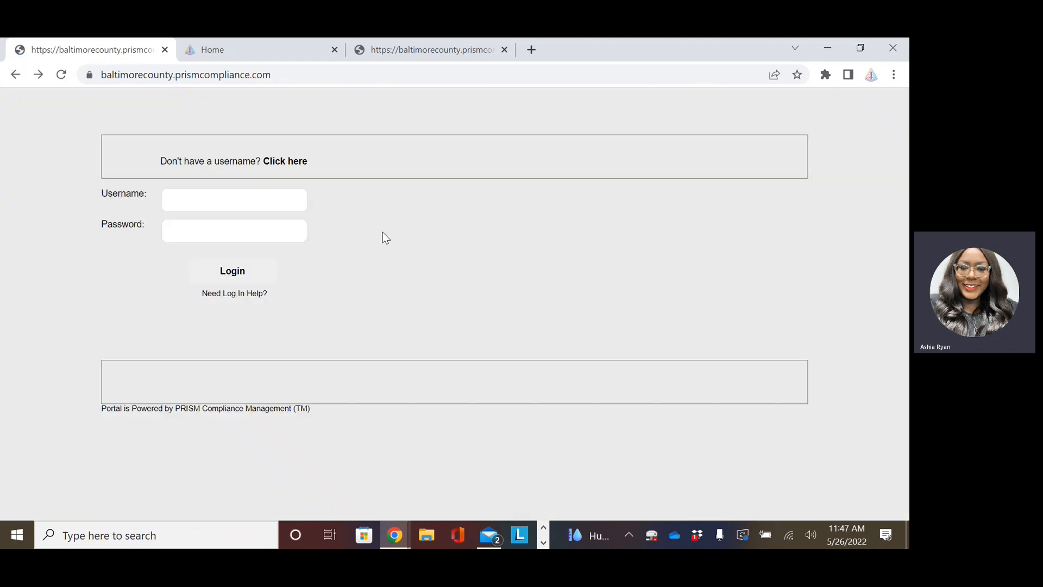